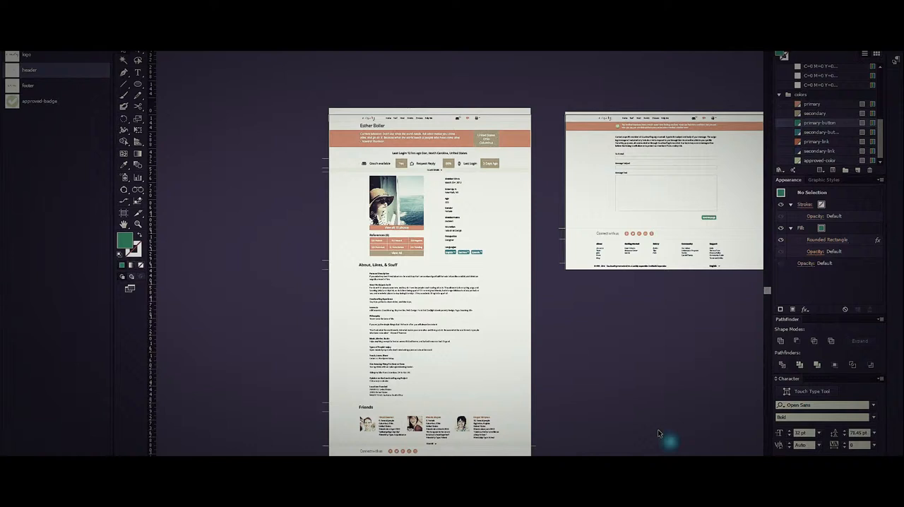
Show the column guides over the profile page mockup to check its layout, and hide them again.
{"action": "left_click", "coordinate": [614, 360]}
{"action": "key", "text": "ctrl+apostrophe"}
{"action": "key", "text": "ctrl+apostrophe"}
{"action": "key", "text": "ctrl+semicolon"}
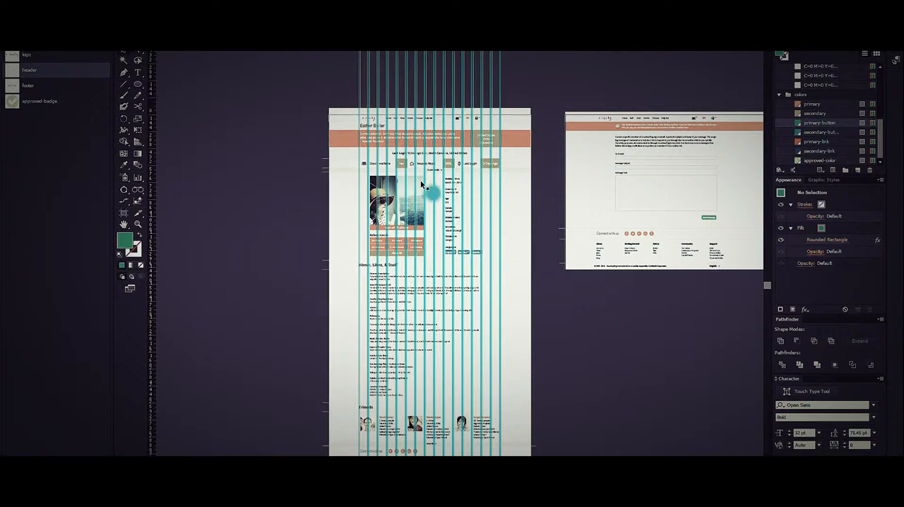
{"action": "scroll", "coordinate": [422, 183], "scroll_direction": "up", "scroll_amount": 1}
{"action": "left_click_drag", "start_coordinate": [595, 174], "coordinate": [600, 221]}
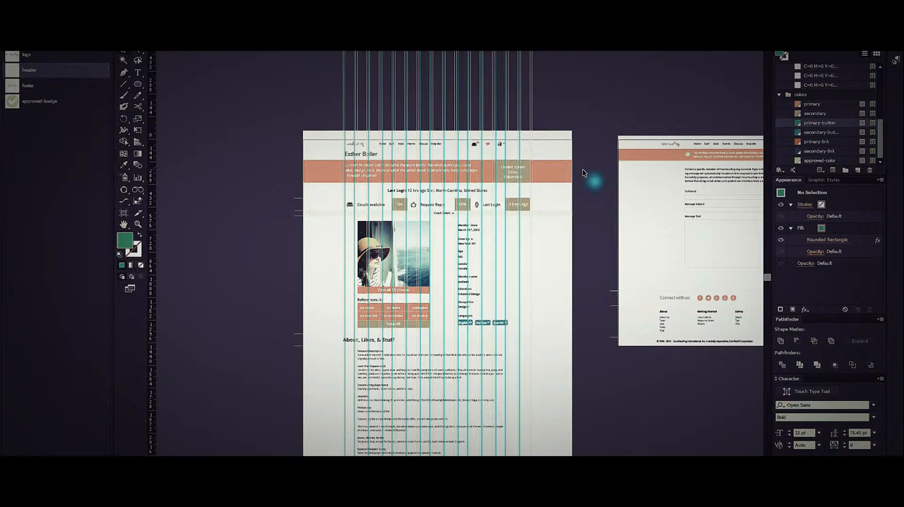
{"action": "key", "text": "ctrl+semicolon"}
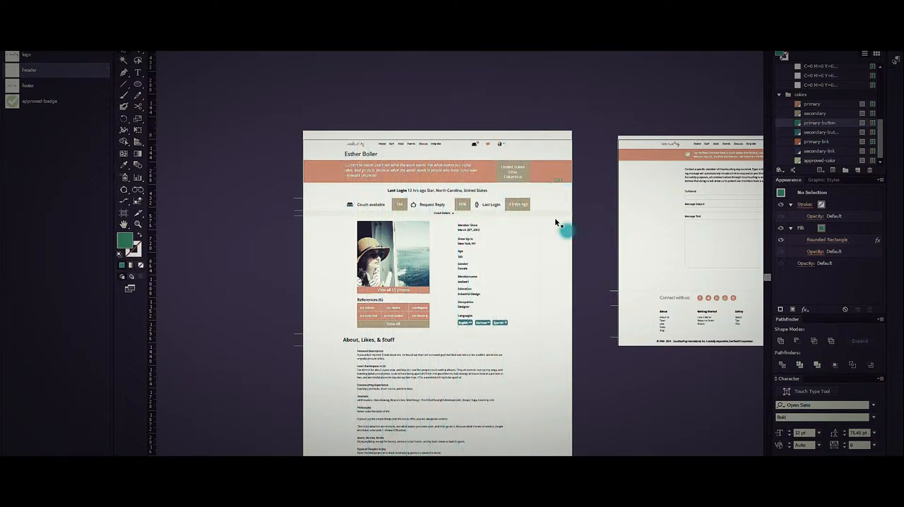
Edit the header symbol from the profile page and recolour its black couch icon with the primary swatch.
{"action": "left_click_drag", "start_coordinate": [568, 201], "coordinate": [563, 245]}
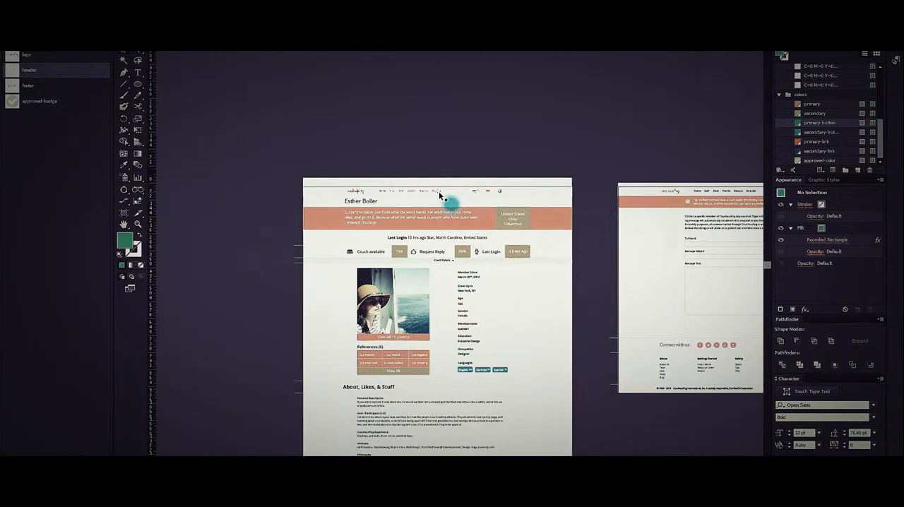
{"action": "scroll", "coordinate": [438, 191], "scroll_direction": "up", "scroll_amount": 1}
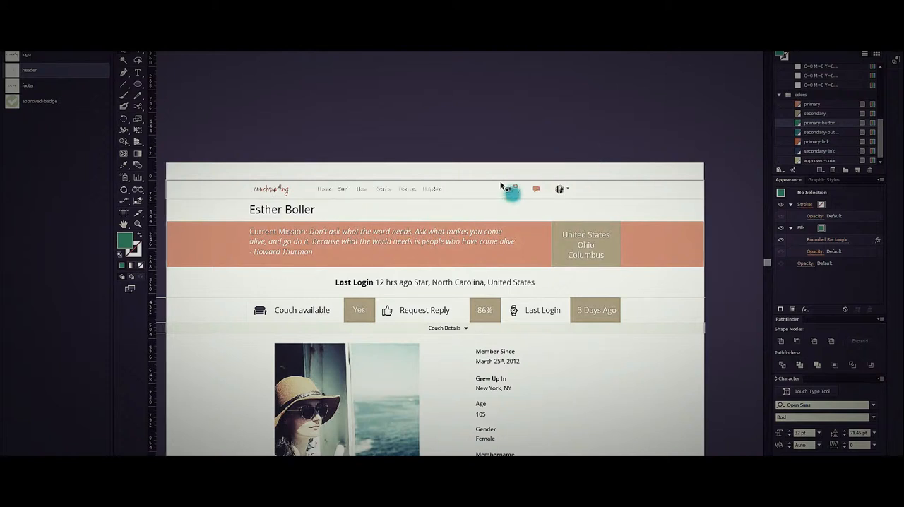
{"action": "scroll", "coordinate": [519, 196], "scroll_direction": "up", "scroll_amount": 1}
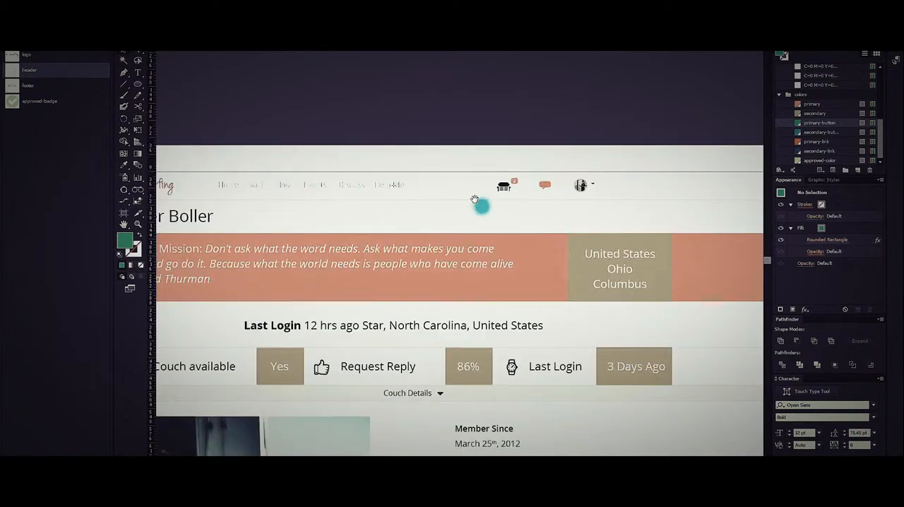
{"action": "left_click_drag", "start_coordinate": [471, 202], "coordinate": [535, 217]}
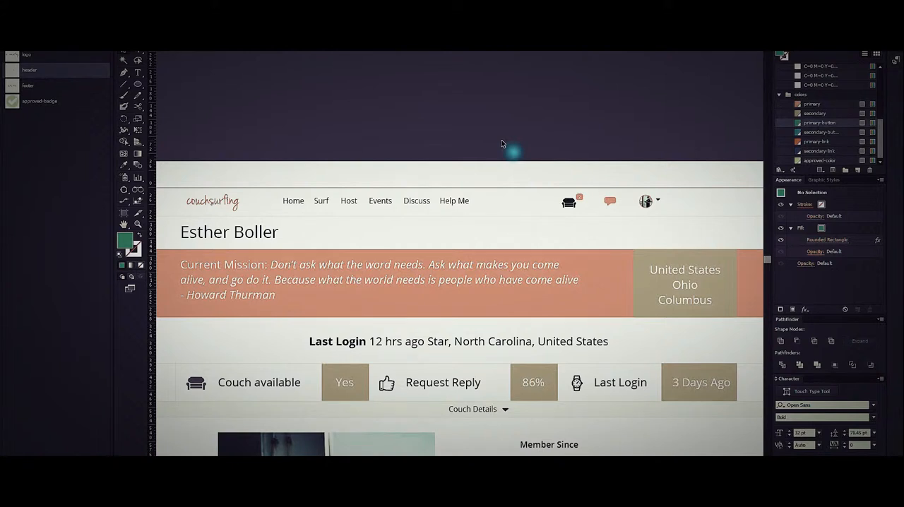
{"action": "left_click", "coordinate": [566, 201]}
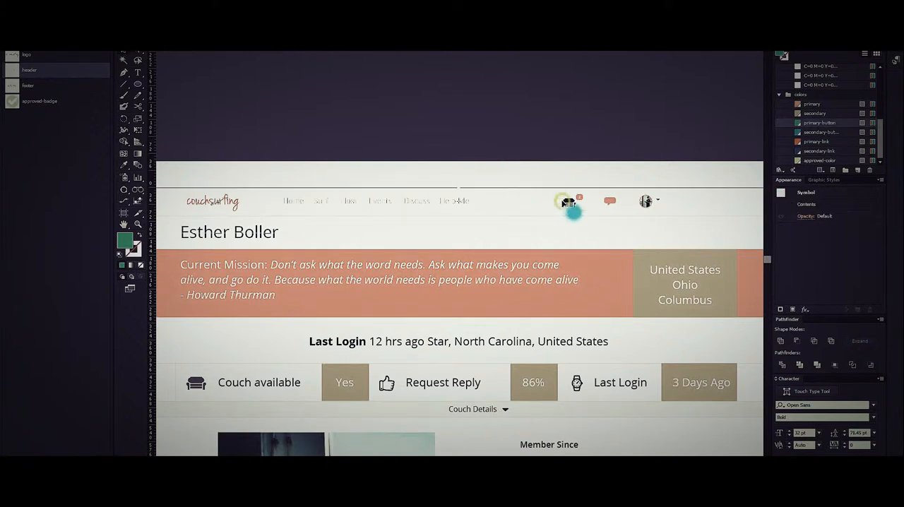
{"action": "double_click", "coordinate": [566, 202]}
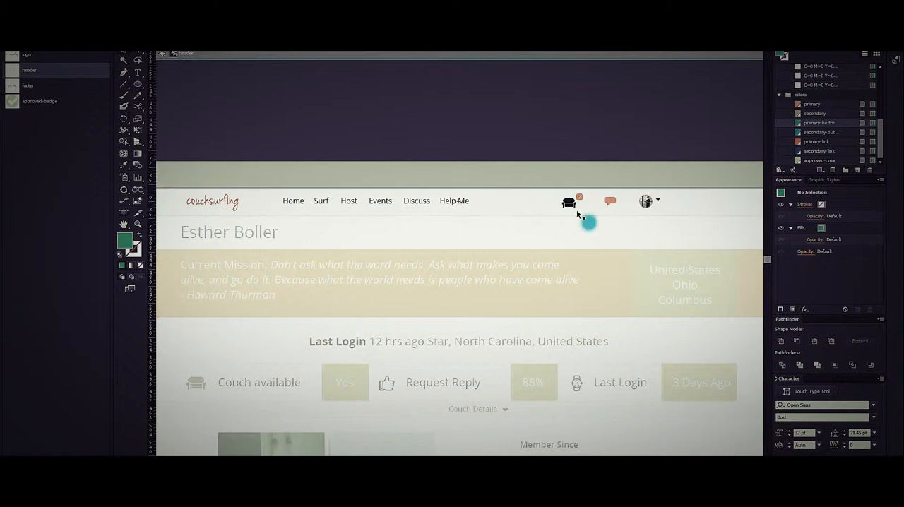
{"action": "scroll", "coordinate": [579, 214], "scroll_direction": "up", "scroll_amount": 2}
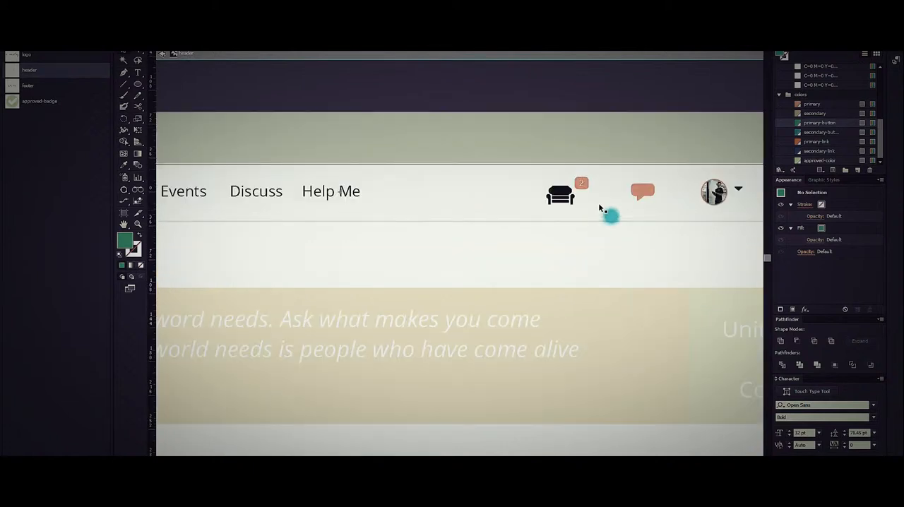
{"action": "left_click", "coordinate": [561, 196]}
{"action": "scroll", "coordinate": [819, 134], "scroll_direction": "down", "scroll_amount": 3}
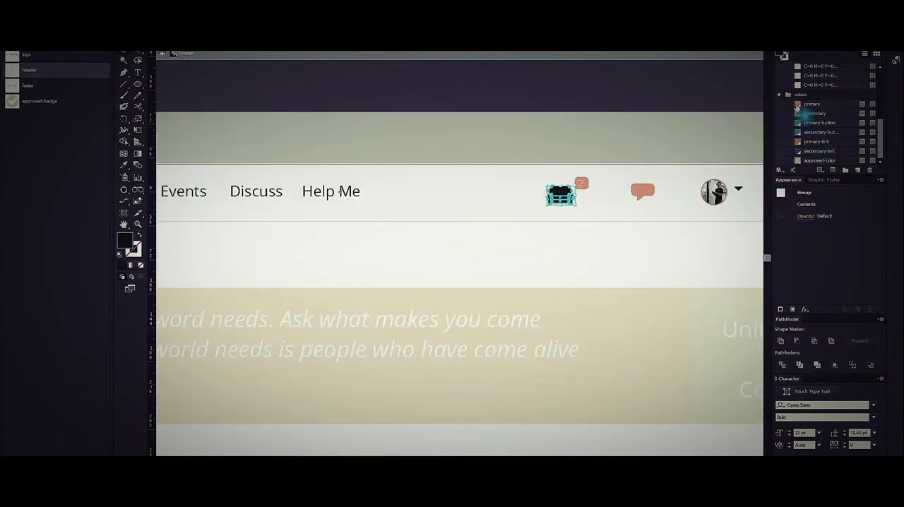
{"action": "left_click", "coordinate": [795, 105]}
{"action": "double_click", "coordinate": [618, 102]}
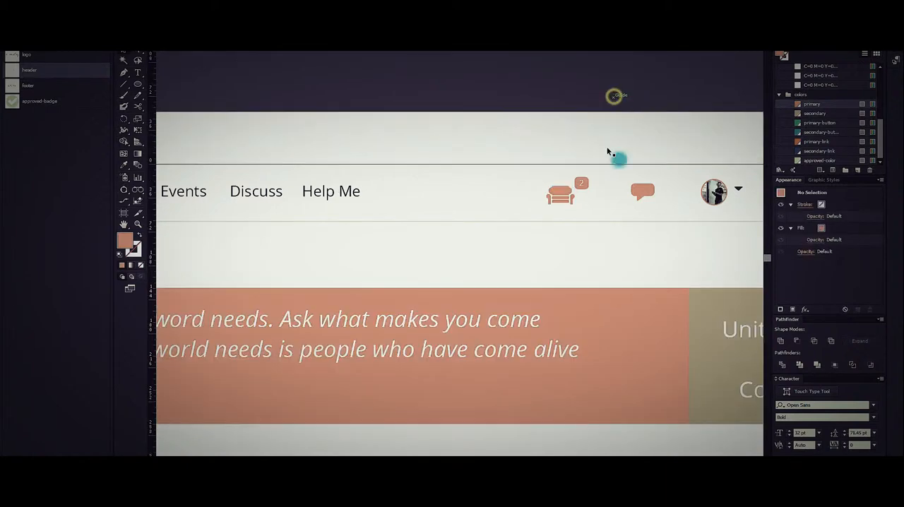
Edit the header symbol on the Surf page, shortening the "Help Me" navigation label to "Help", and leave symbol editing.
{"action": "scroll", "coordinate": [573, 202], "scroll_direction": "down", "scroll_amount": 3}
{"action": "left_click_drag", "start_coordinate": [618, 201], "coordinate": [262, 221]}
{"action": "left_click_drag", "start_coordinate": [579, 210], "coordinate": [339, 228]}
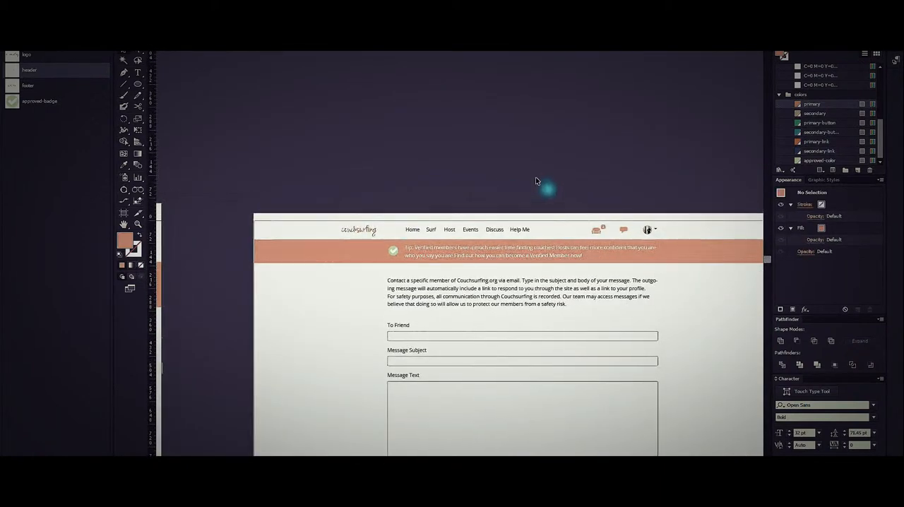
{"action": "scroll", "coordinate": [542, 192], "scroll_direction": "down", "scroll_amount": 2}
{"action": "left_click_drag", "start_coordinate": [434, 137], "coordinate": [601, 395]}
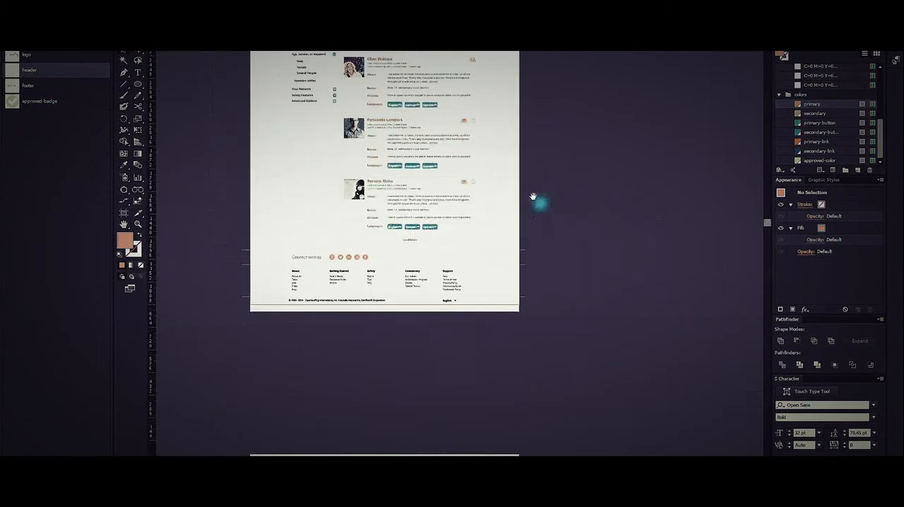
{"action": "left_click_drag", "start_coordinate": [533, 196], "coordinate": [618, 416]}
{"action": "scroll", "coordinate": [461, 159], "scroll_direction": "up", "scroll_amount": 4}
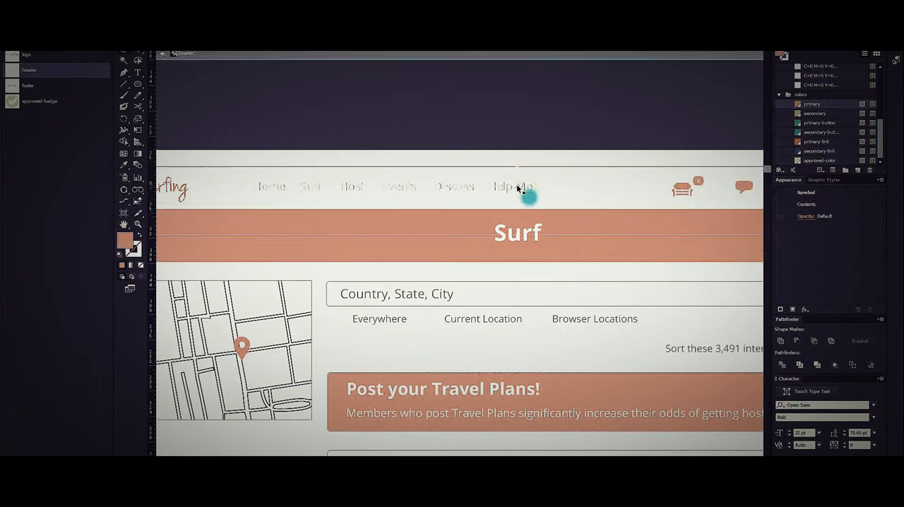
{"action": "scroll", "coordinate": [517, 185], "scroll_direction": "up", "scroll_amount": 2}
{"action": "double_click", "coordinate": [516, 185]}
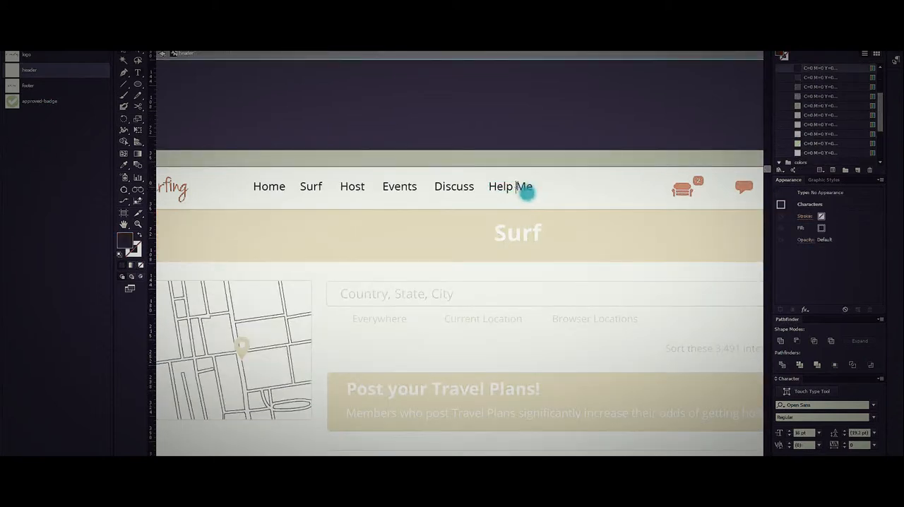
{"action": "left_click_drag", "start_coordinate": [516, 185], "coordinate": [592, 196]}
{"action": "key", "text": "BackSpace"}
{"action": "left_click", "coordinate": [123, 52]}
{"action": "double_click", "coordinate": [516, 140]}
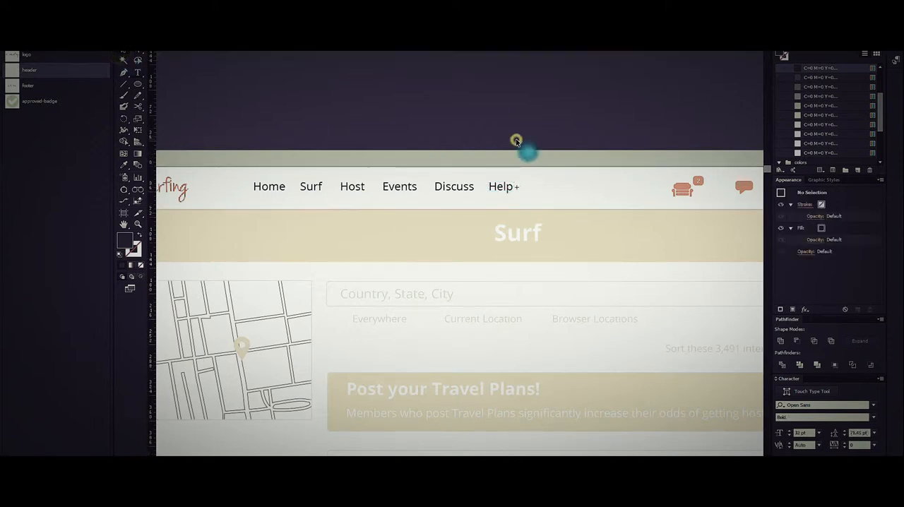
Examine the header on the profile and message pages for the symbol's updated navigation label and couch icon.
{"action": "scroll", "coordinate": [516, 140], "scroll_direction": "down", "scroll_amount": 6}
{"action": "left_click_drag", "start_coordinate": [570, 359], "coordinate": [543, 251]}
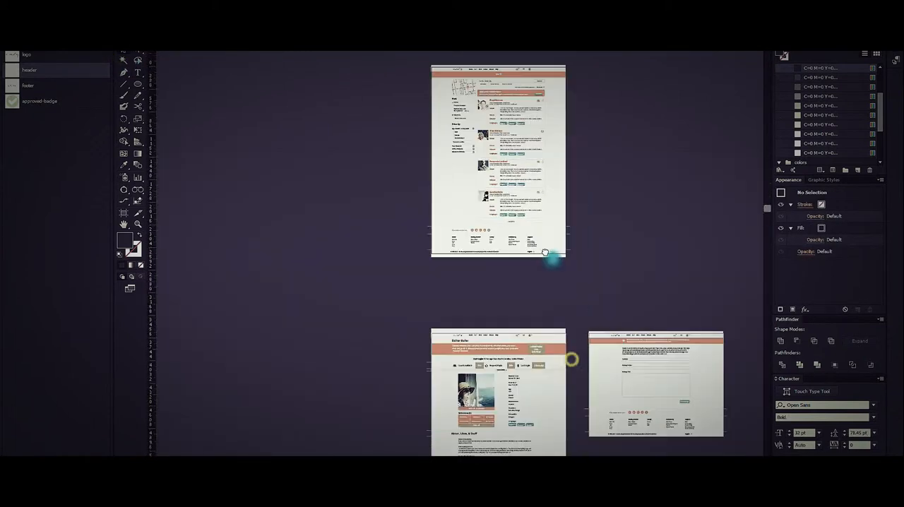
{"action": "scroll", "coordinate": [484, 310], "scroll_direction": "up", "scroll_amount": 5}
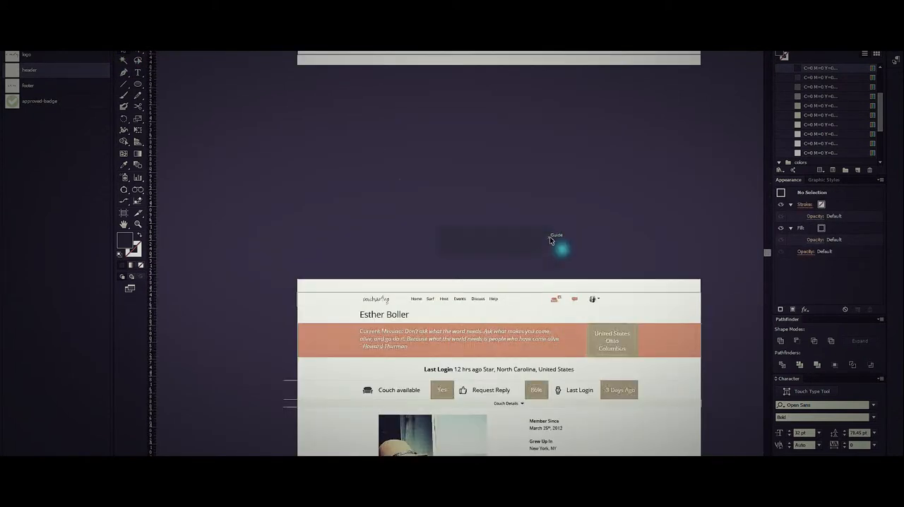
{"action": "left_click_drag", "start_coordinate": [536, 271], "coordinate": [544, 181]}
{"action": "scroll", "coordinate": [509, 185], "scroll_direction": "up", "scroll_amount": 1}
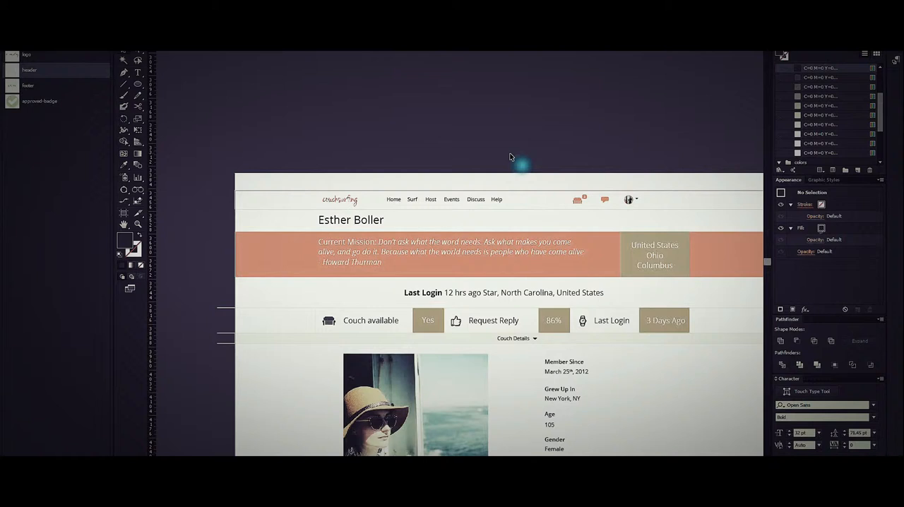
{"action": "left_click_drag", "start_coordinate": [585, 151], "coordinate": [313, 158]}
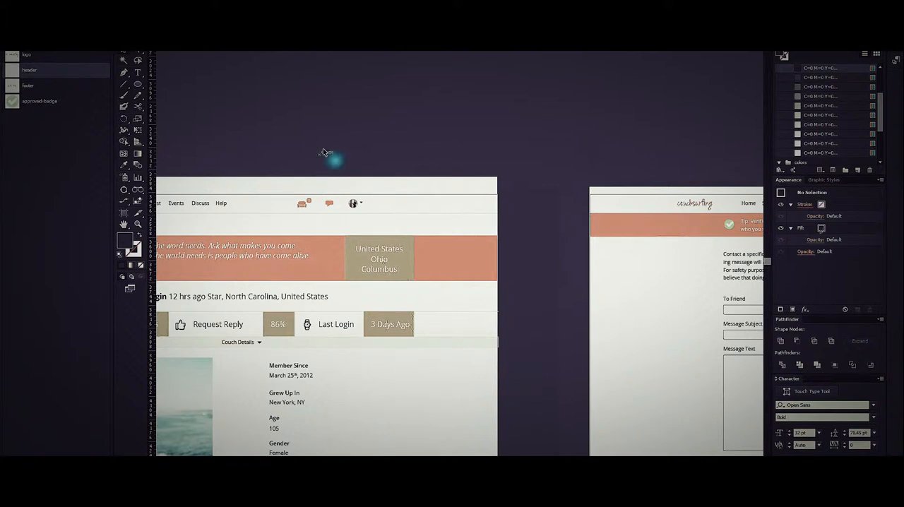
{"action": "left_click_drag", "start_coordinate": [487, 256], "coordinate": [595, 226]}
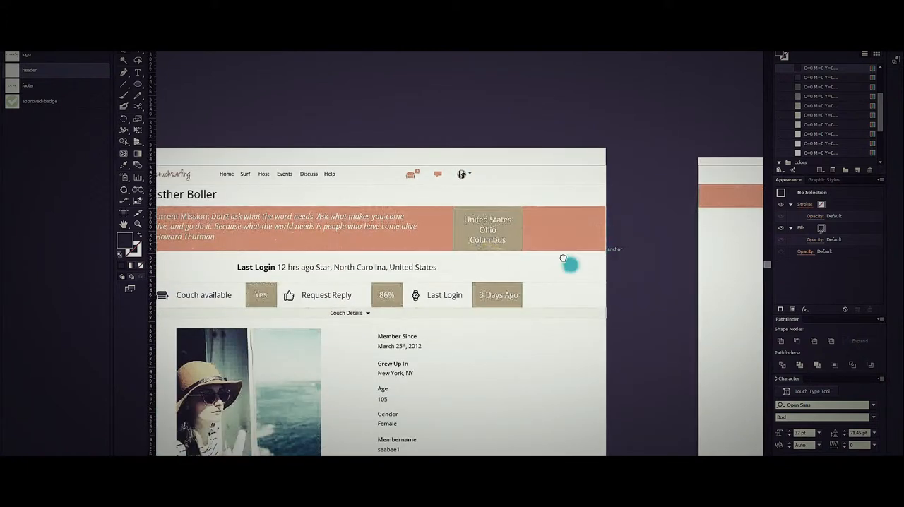
{"action": "left_click_drag", "start_coordinate": [569, 260], "coordinate": [655, 222]}
{"action": "scroll", "coordinate": [699, 266], "scroll_direction": "down", "scroll_amount": 1}
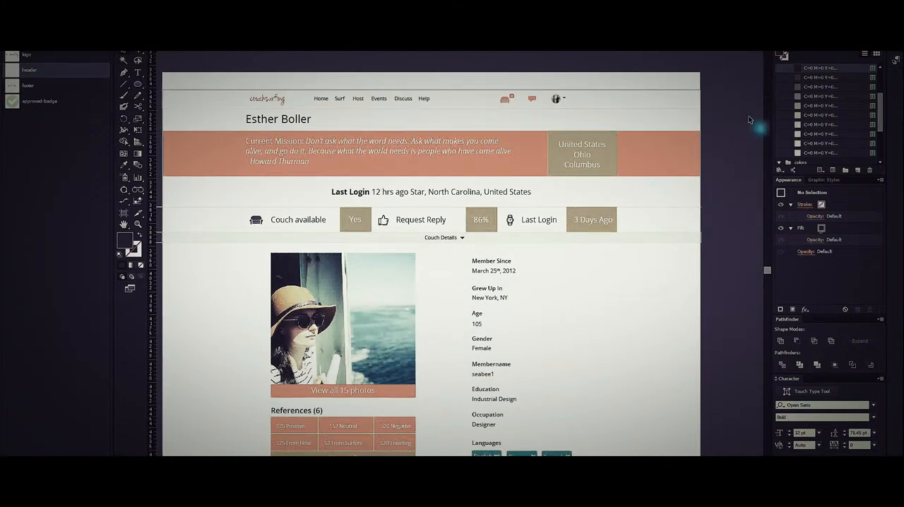
Edit the global secondary swatch used by the location box with preview on, setting hue to 233° and saturation to 27%.
{"action": "scroll", "coordinate": [819, 120], "scroll_direction": "down", "scroll_amount": 3}
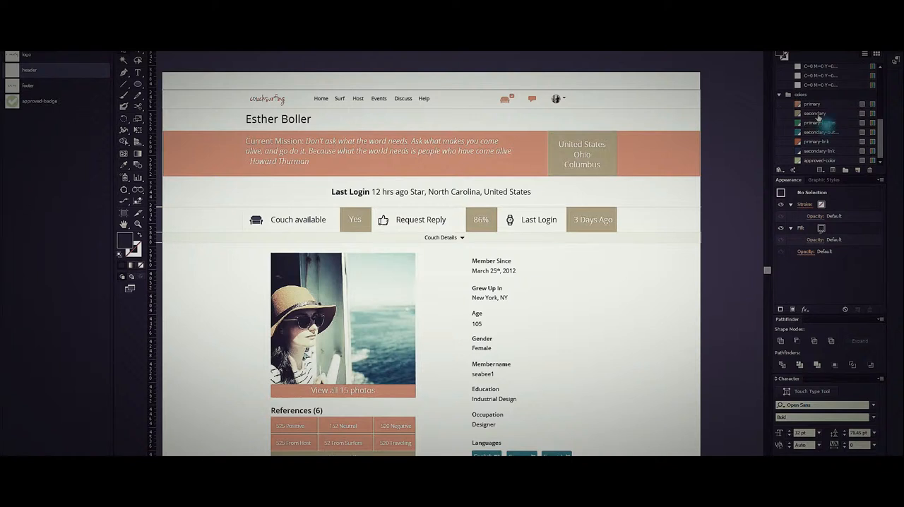
{"action": "left_click", "coordinate": [607, 159]}
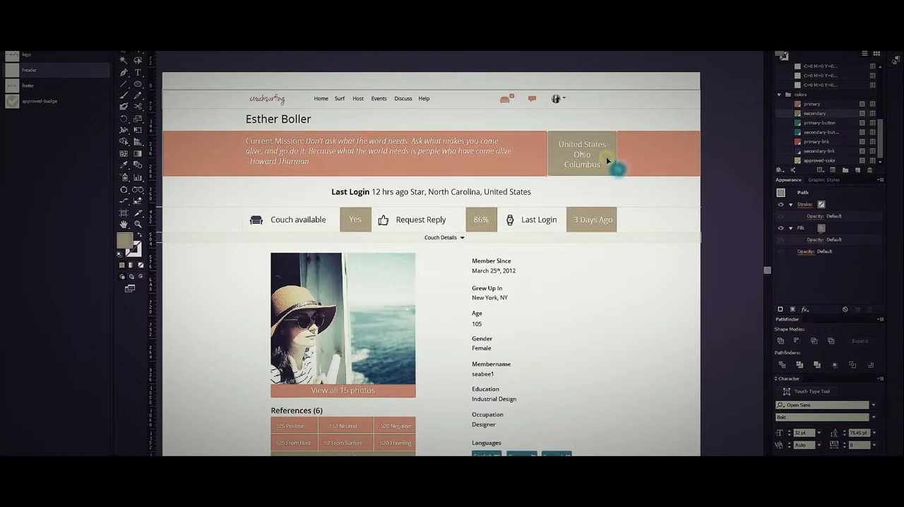
{"action": "left_click_drag", "start_coordinate": [610, 148], "coordinate": [548, 218]}
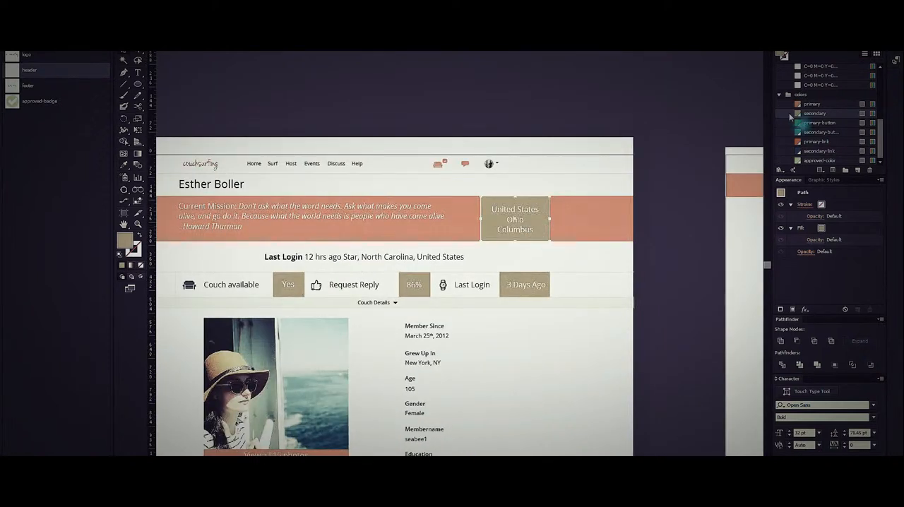
{"action": "left_click_drag", "start_coordinate": [797, 113], "coordinate": [444, 207]}
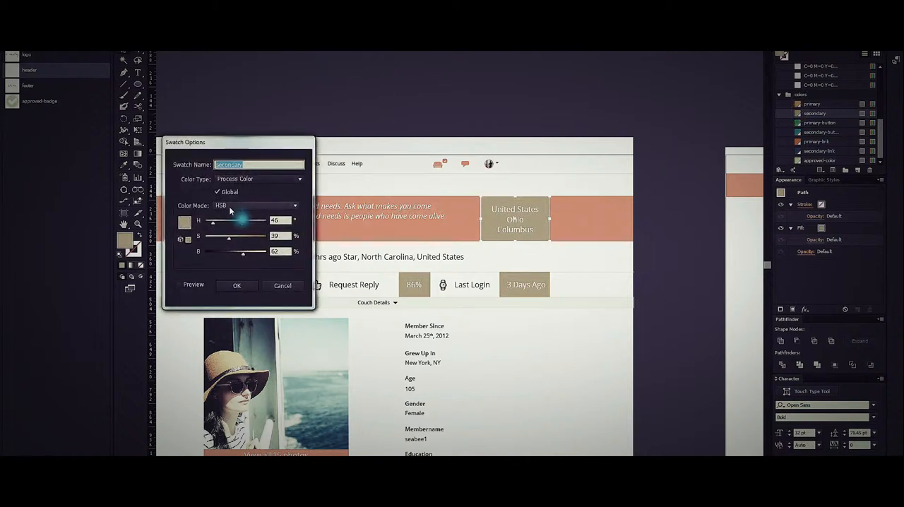
{"action": "left_click", "coordinate": [179, 285]}
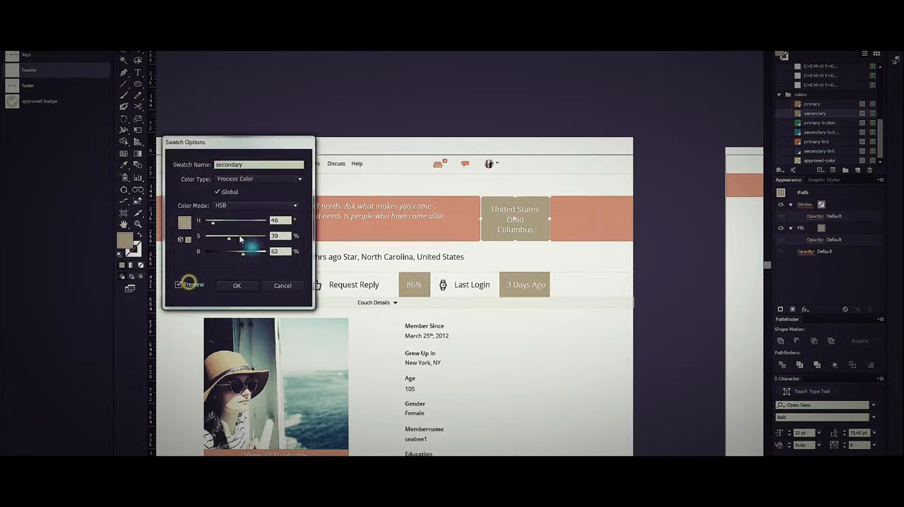
{"action": "left_click", "coordinate": [245, 223]}
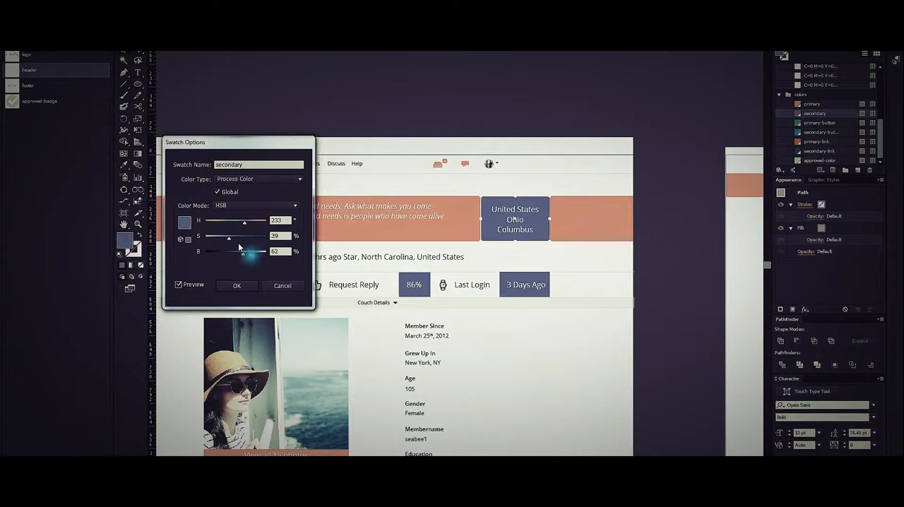
{"action": "left_click_drag", "start_coordinate": [229, 241], "coordinate": [221, 238]}
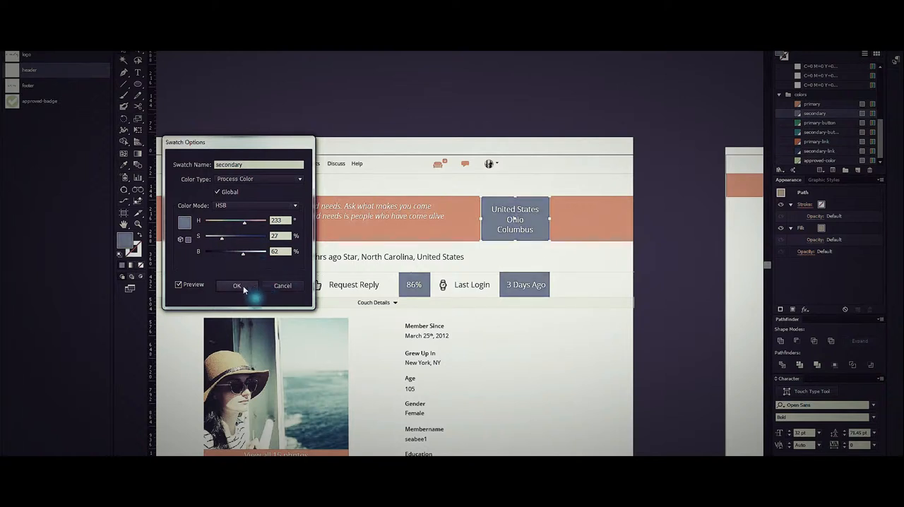
{"action": "key", "text": "Return"}
{"action": "left_click", "coordinate": [670, 218]}
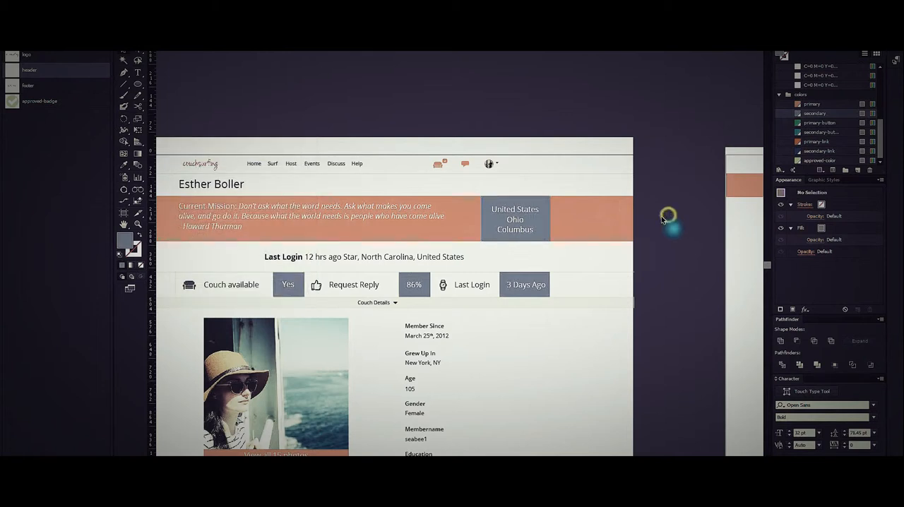
Examine the profile, message and Surf pages for elements that use the secondary swatch.
{"action": "scroll", "coordinate": [664, 219], "scroll_direction": "down", "scroll_amount": 3}
{"action": "left_click_drag", "start_coordinate": [662, 290], "coordinate": [547, 280]}
{"action": "scroll", "coordinate": [459, 190], "scroll_direction": "down", "scroll_amount": 1}
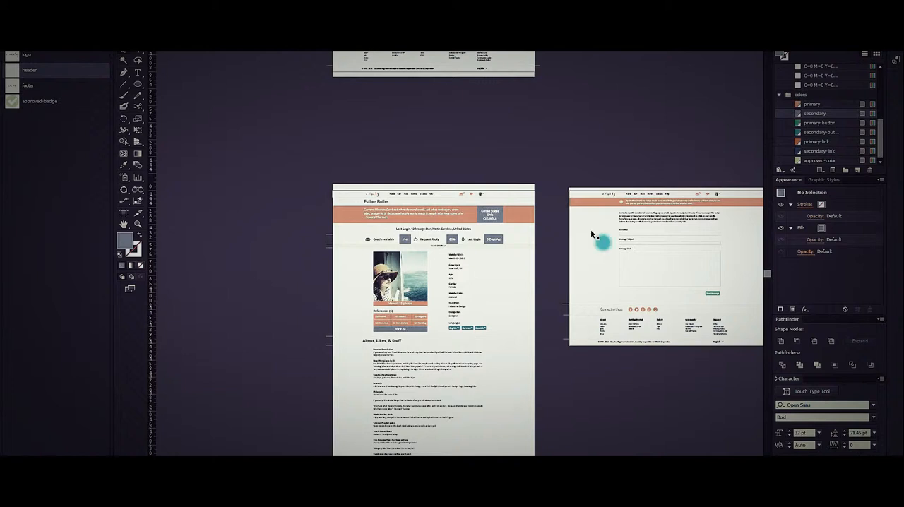
{"action": "left_click_drag", "start_coordinate": [458, 218], "coordinate": [491, 300]}
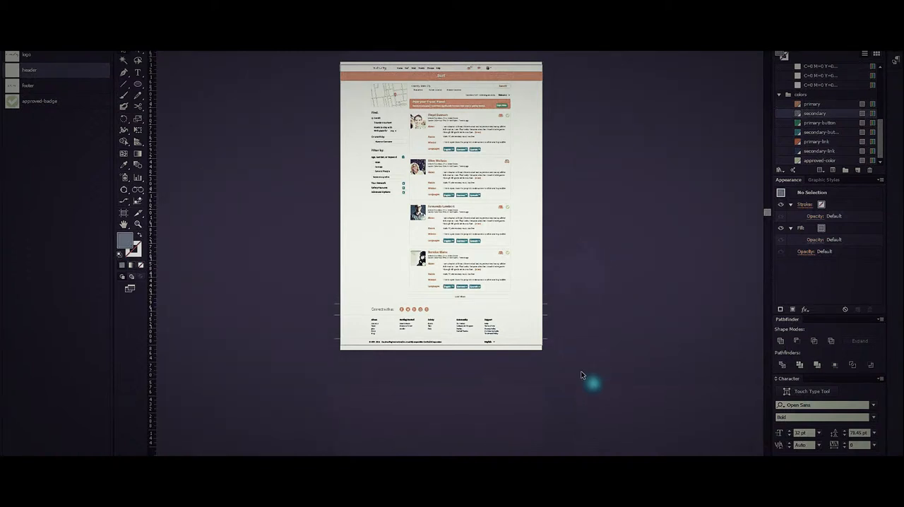
{"action": "left_click_drag", "start_coordinate": [525, 414], "coordinate": [449, 240]}
{"action": "left_click_drag", "start_coordinate": [473, 459], "coordinate": [451, 271]}
{"action": "scroll", "coordinate": [468, 302], "scroll_direction": "up", "scroll_amount": 2}
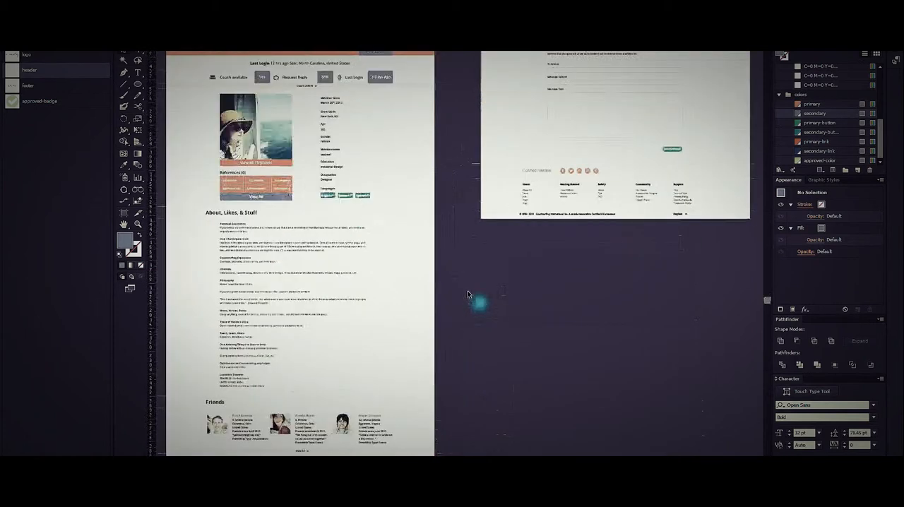
{"action": "left_click", "coordinate": [469, 273]}
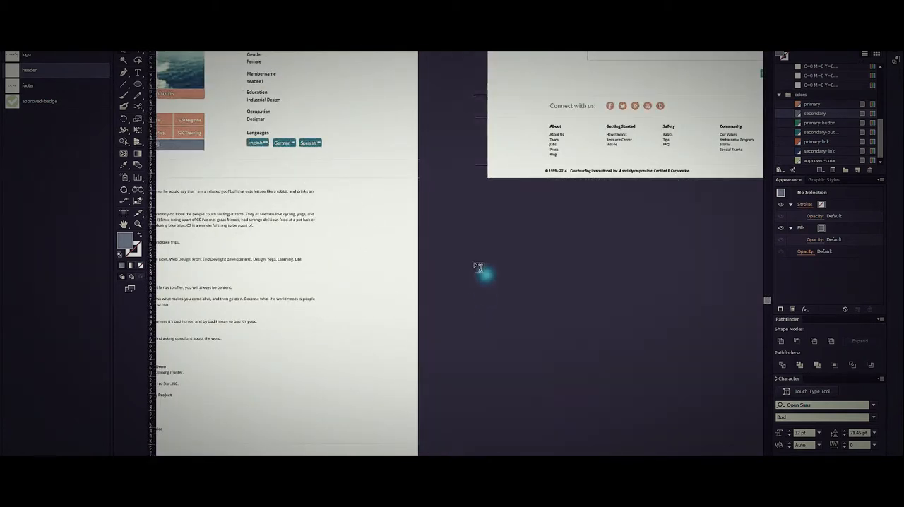
Create a "Test" text object on the empty canvas below the message page and add a new fill to it.
{"action": "left_click", "coordinate": [474, 262]}
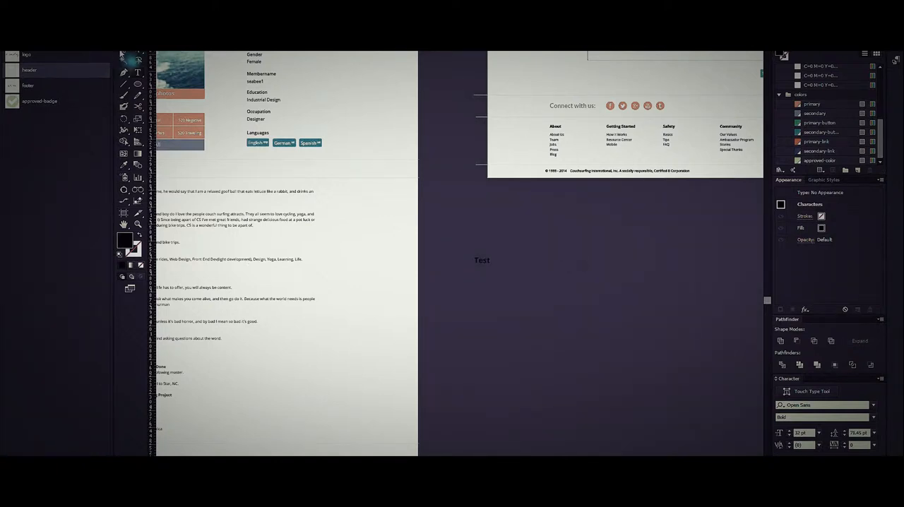
{"action": "left_click", "coordinate": [123, 52]}
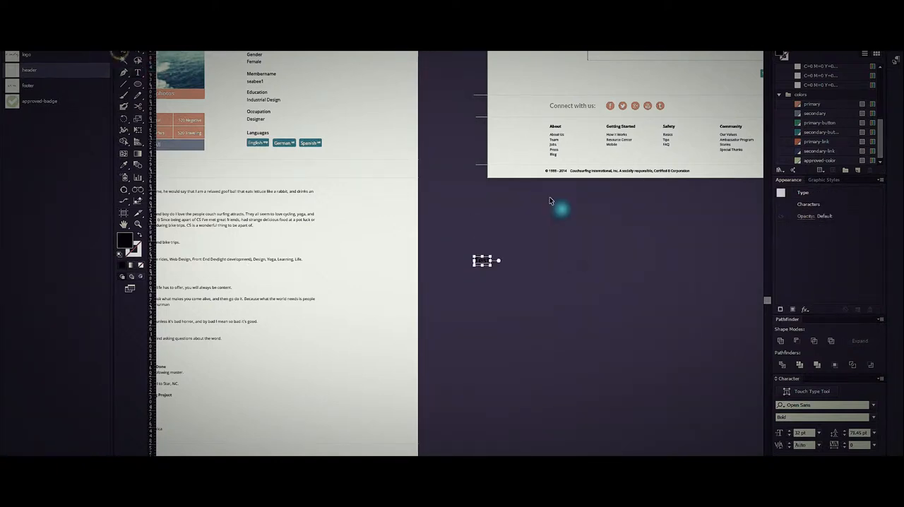
{"action": "left_click", "coordinate": [792, 309]}
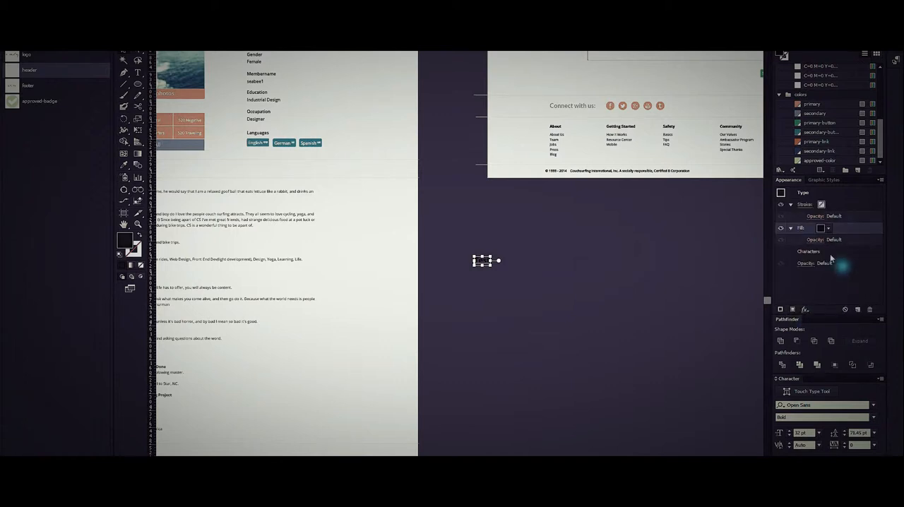
Apply a Rounded Rectangle effect to the text's new fill, with 18 px relative extra width and height and 9 px corner radius.
{"action": "left_click", "coordinate": [804, 309]}
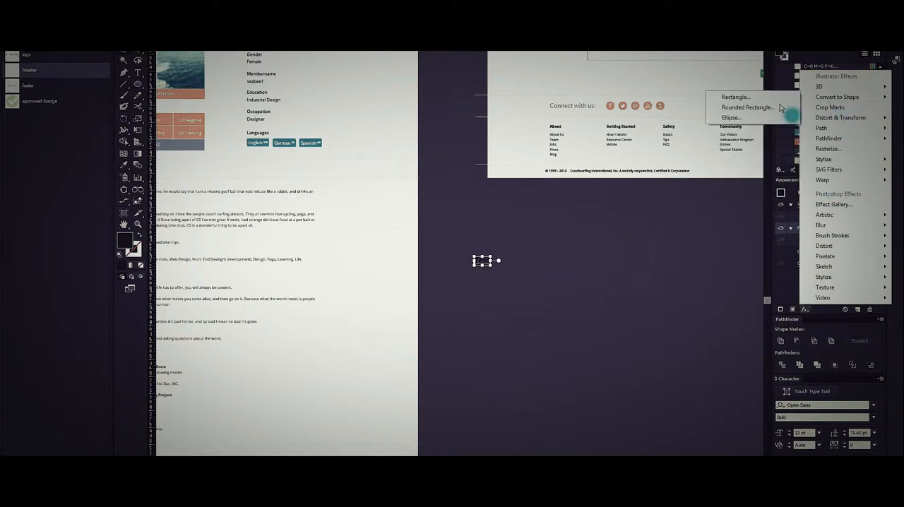
{"action": "left_click", "coordinate": [766, 103]}
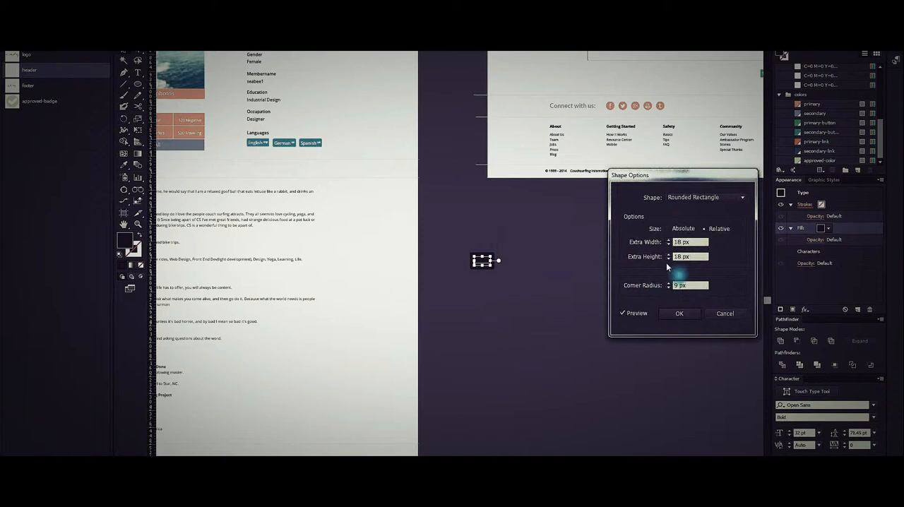
{"action": "left_click", "coordinate": [675, 313]}
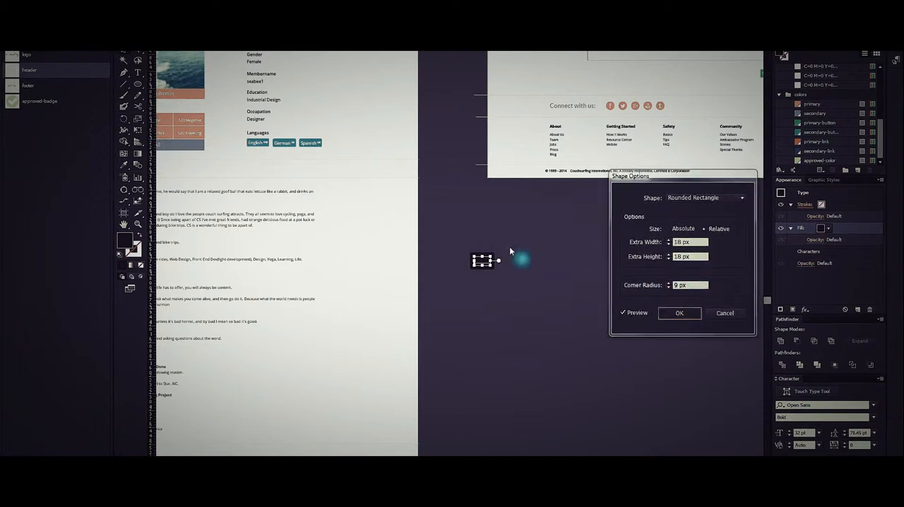
{"action": "scroll", "coordinate": [484, 258], "scroll_direction": "up", "scroll_amount": 1}
{"action": "scroll", "coordinate": [484, 262], "scroll_direction": "up", "scroll_amount": 1}
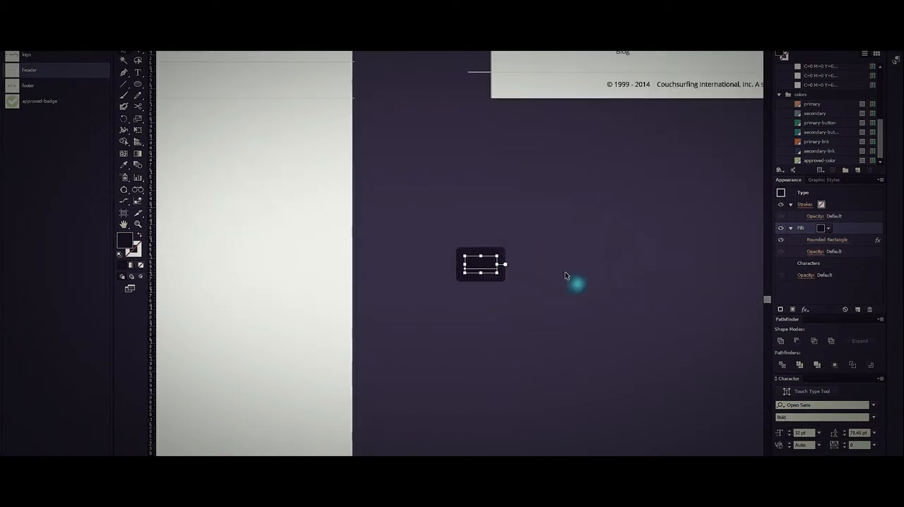
Move the text's characters above the rounded fill and colour them with the lightest grey swatch of the greys group.
{"action": "mouse_move", "coordinate": [830, 269]}
{"action": "left_mouse_down"}
{"action": "mouse_move", "coordinate": [820, 257]}
{"action": "mouse_move", "coordinate": [840, 263]}
{"action": "mouse_move", "coordinate": [832, 254]}
{"action": "mouse_move", "coordinate": [834, 204]}
{"action": "left_mouse_up"}
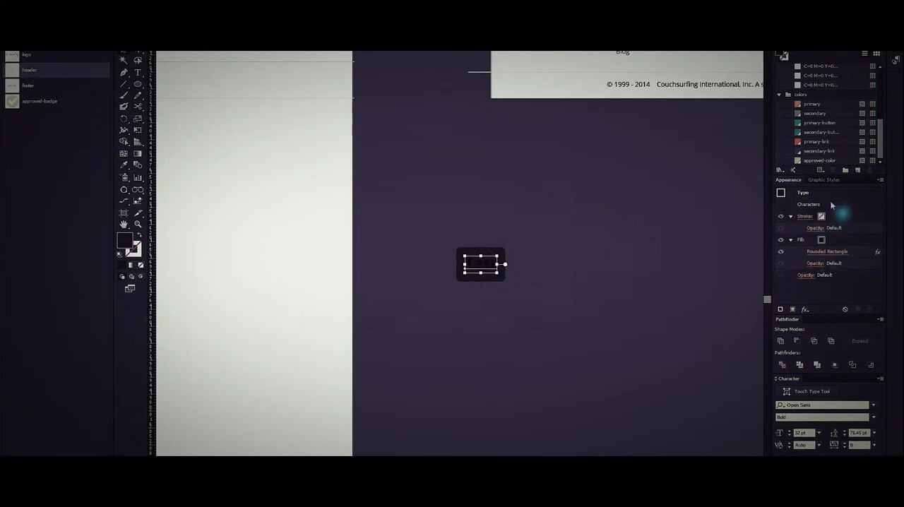
{"action": "left_click", "coordinate": [814, 205]}
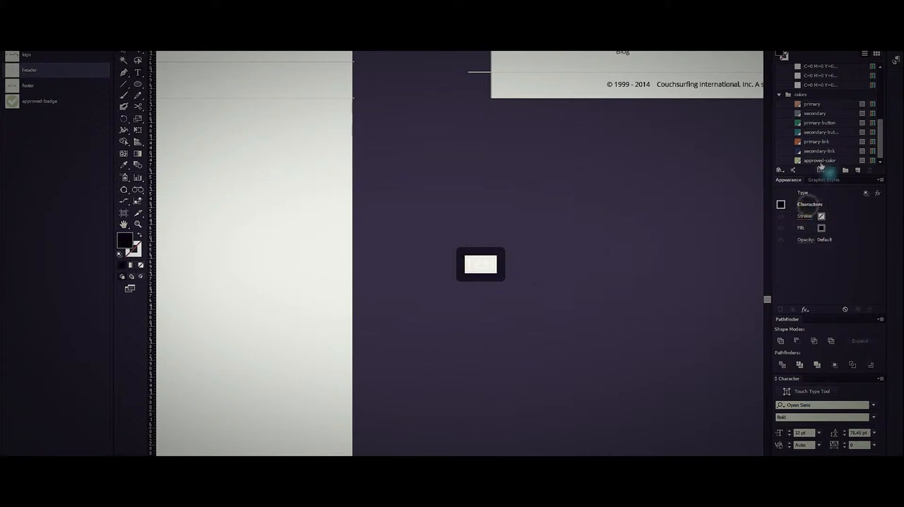
{"action": "left_click", "coordinate": [833, 229]}
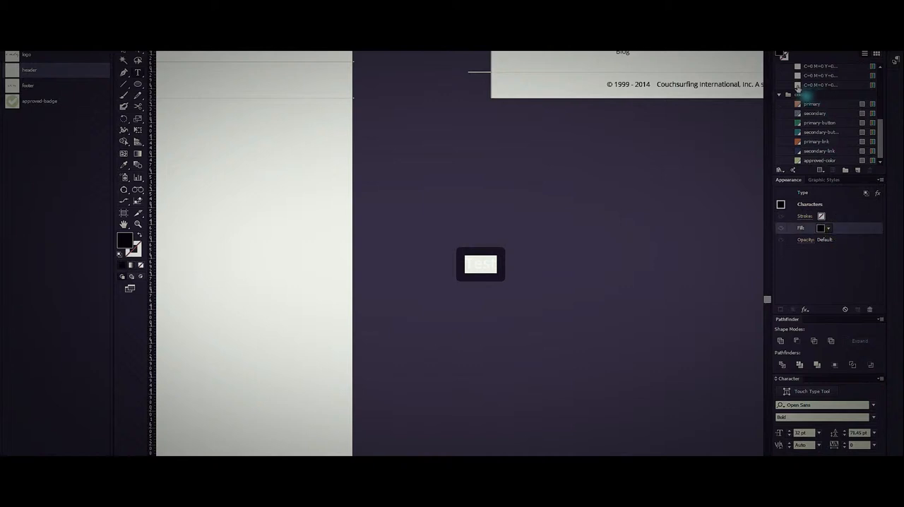
{"action": "left_click", "coordinate": [812, 85]}
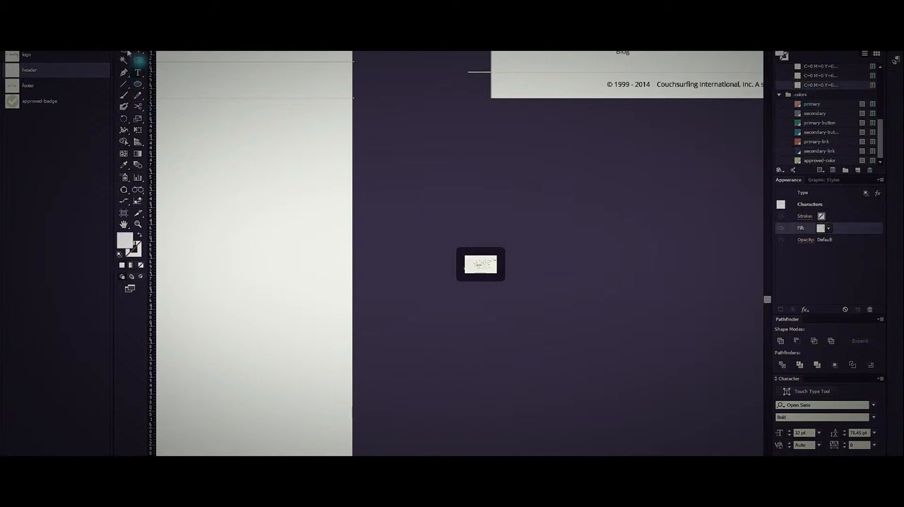
{"action": "left_click", "coordinate": [126, 52]}
{"action": "left_click", "coordinate": [648, 244]}
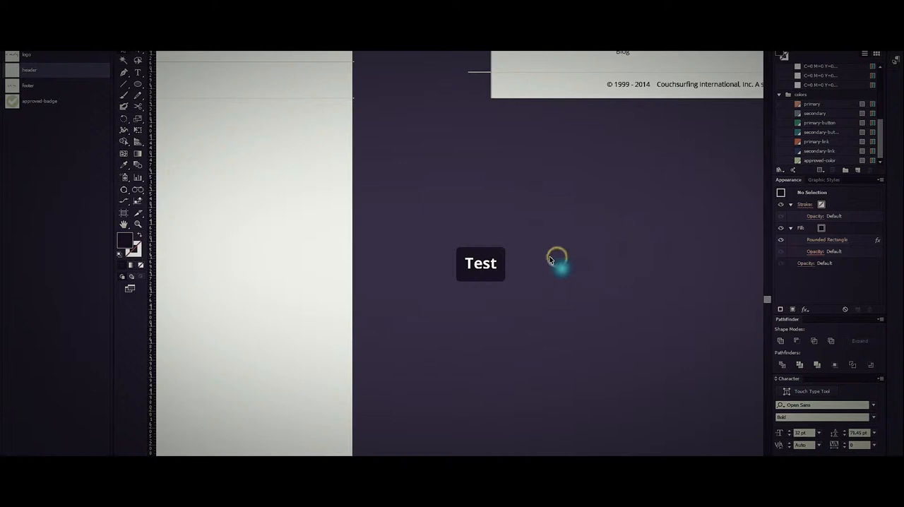
Replace the button's "Test" label with "Type to your hearts content".
{"action": "left_click", "coordinate": [492, 269]}
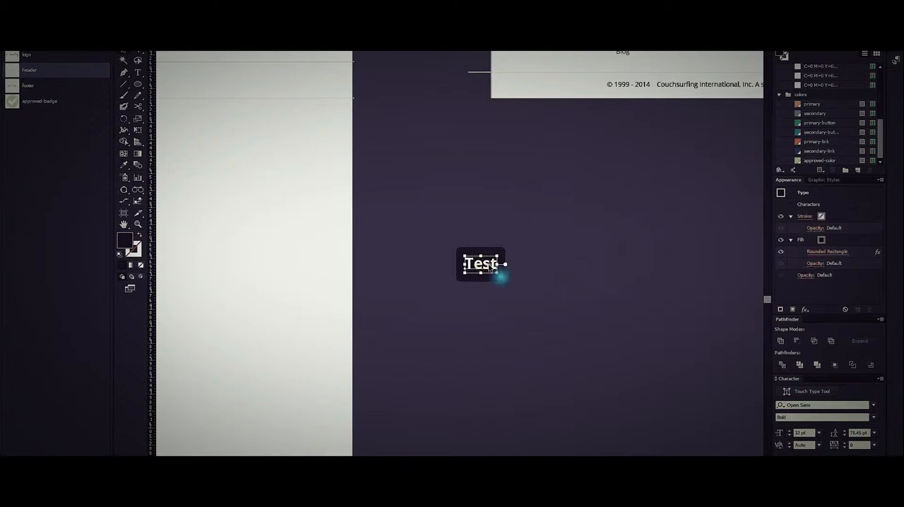
{"action": "double_click", "coordinate": [489, 269]}
{"action": "key", "text": "ctrl+a"}
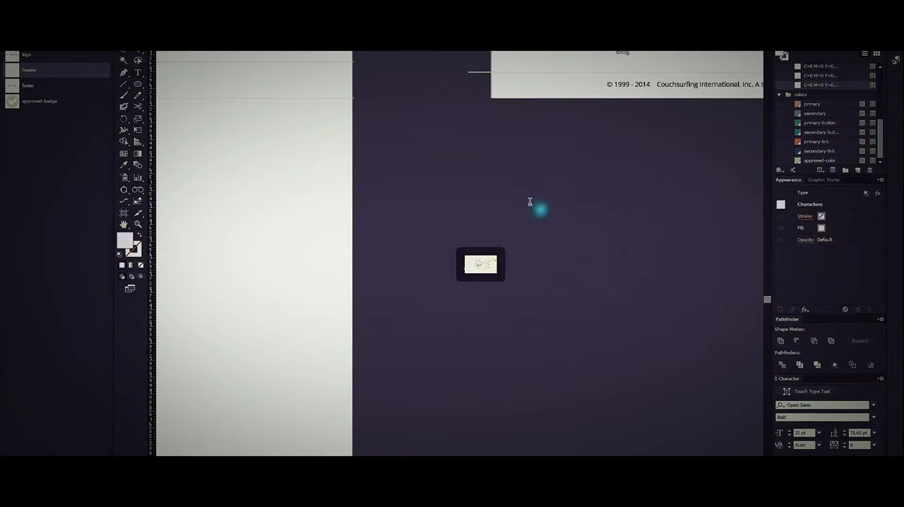
{"action": "type", "text": "Type"}
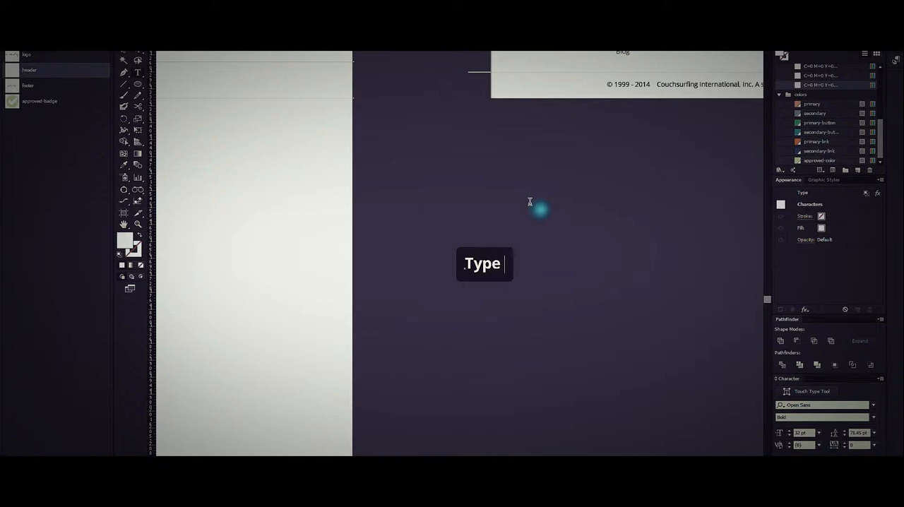
{"action": "type", "text": " to your"}
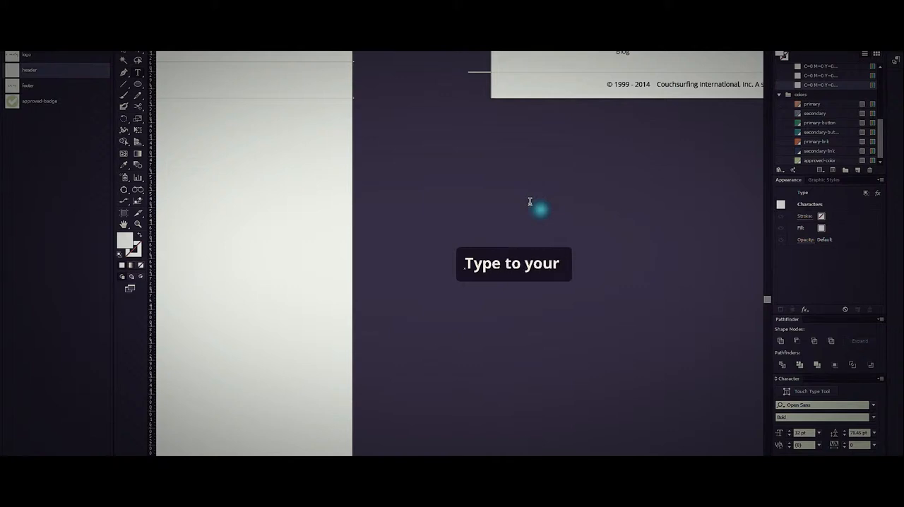
{"action": "type", "text": " hearts"}
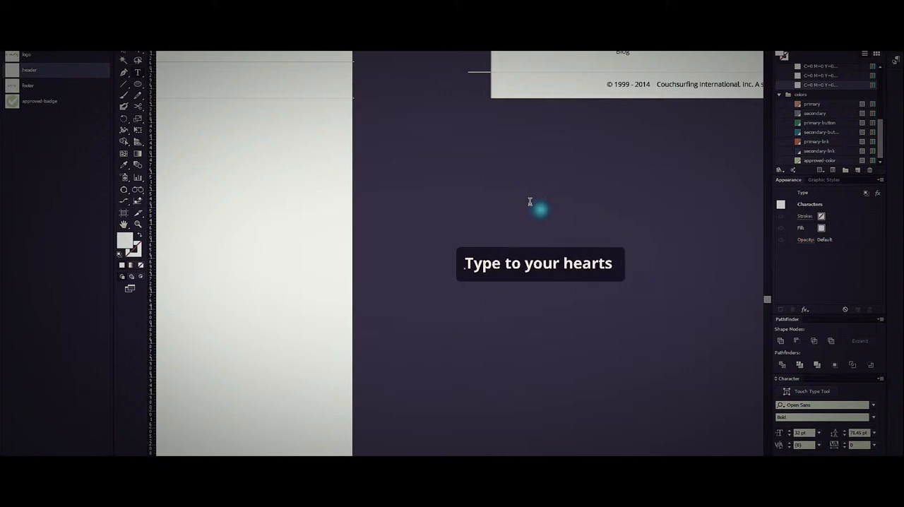
{"action": "type", "text": " content"}
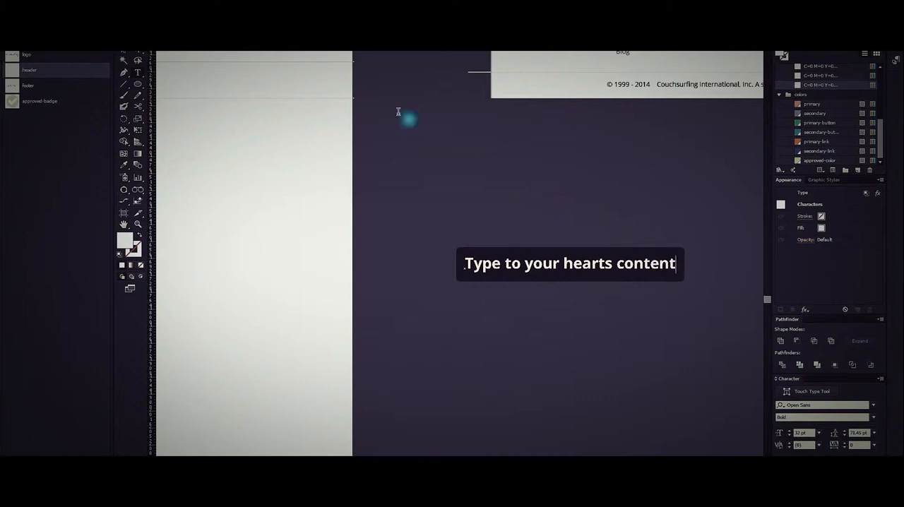
{"action": "left_click", "coordinate": [515, 158]}
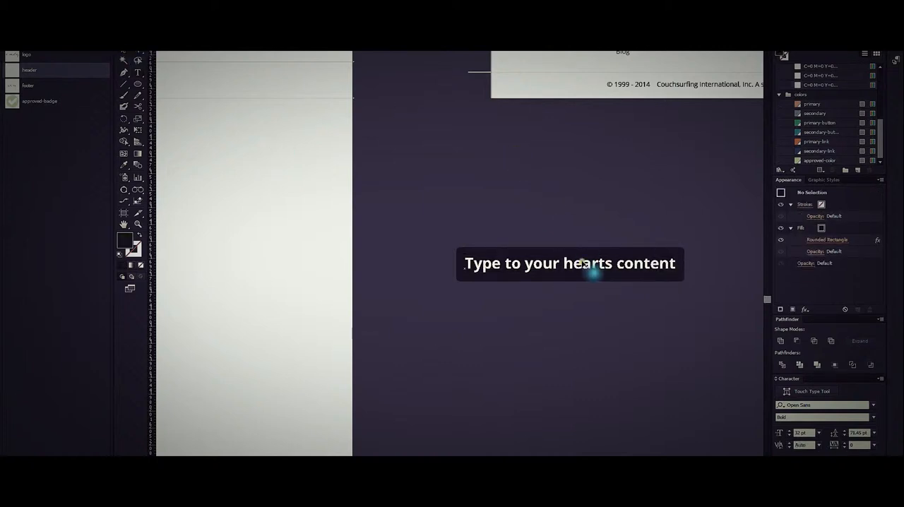
Centre-align the paragraph of the "Type to your hearts content" button and deselect it.
{"action": "left_click", "coordinate": [581, 258]}
{"action": "key", "text": "ctrl+shift+c"}
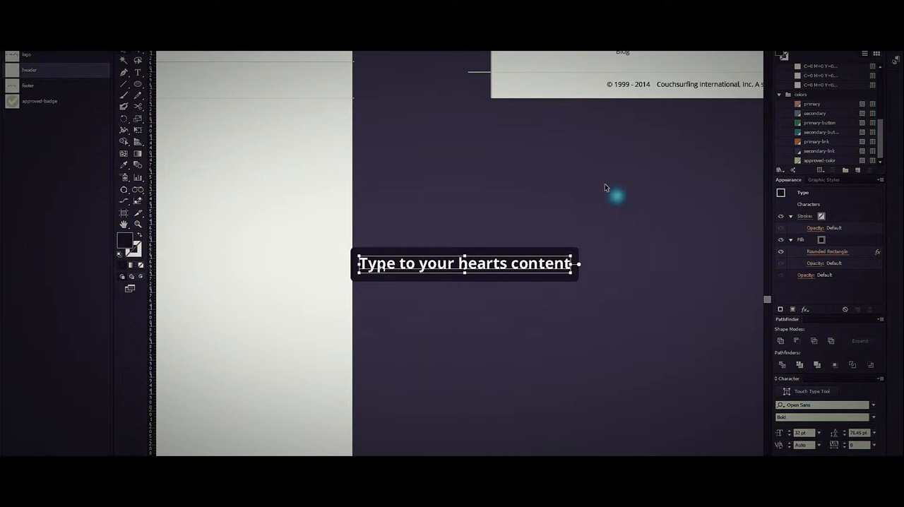
{"action": "left_click", "coordinate": [604, 184]}
{"action": "scroll", "coordinate": [480, 266], "scroll_direction": "down", "scroll_amount": 2}
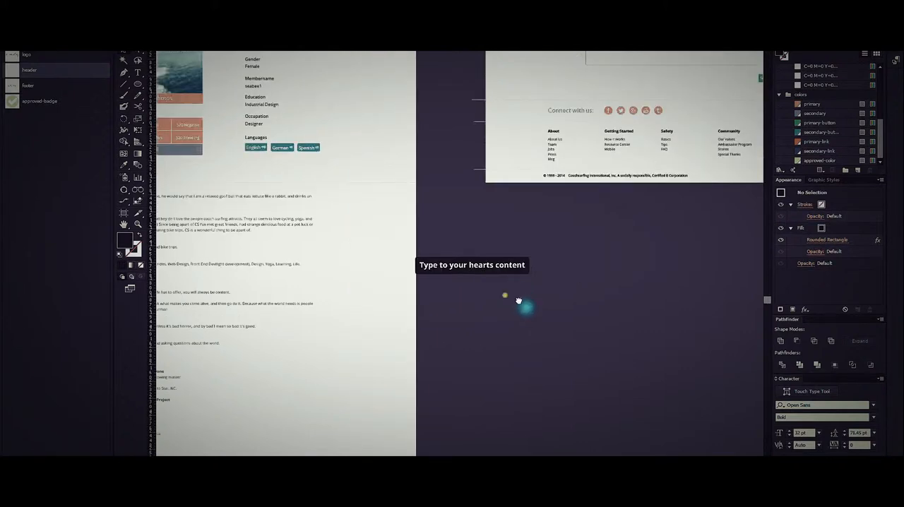
Examine the appearance settings of the new text button and compare them with the profile page's "Spanish" language button.
{"action": "left_click_drag", "start_coordinate": [502, 295], "coordinate": [571, 327]}
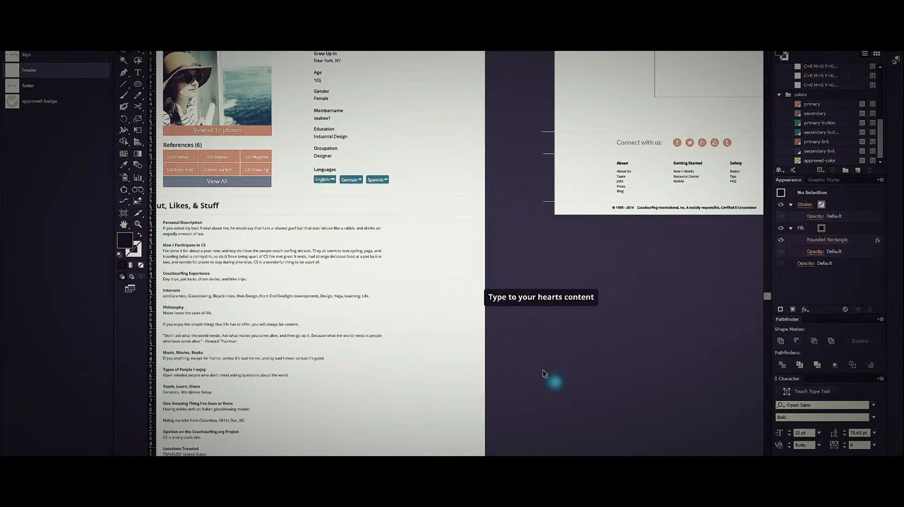
{"action": "left_click", "coordinate": [500, 302]}
{"action": "left_click", "coordinate": [534, 352]}
{"action": "scroll", "coordinate": [560, 302], "scroll_direction": "up", "scroll_amount": 2}
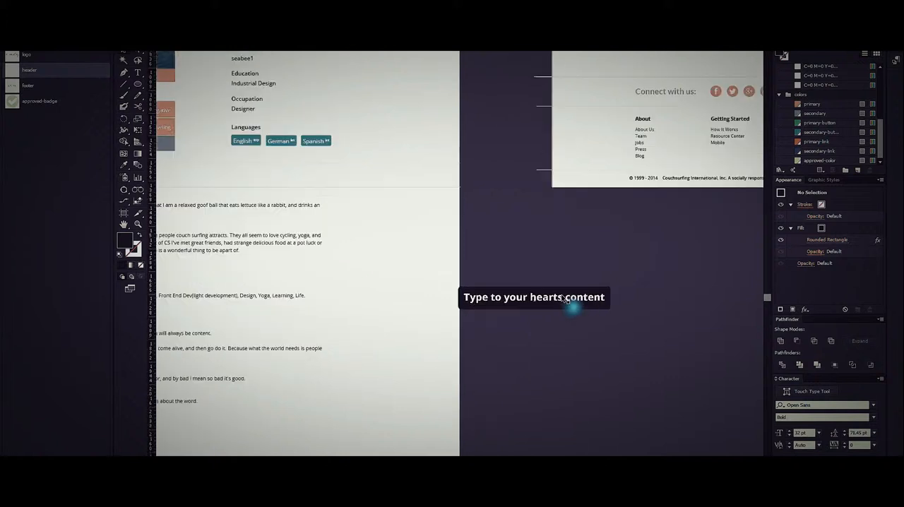
{"action": "left_click", "coordinate": [203, 73]}
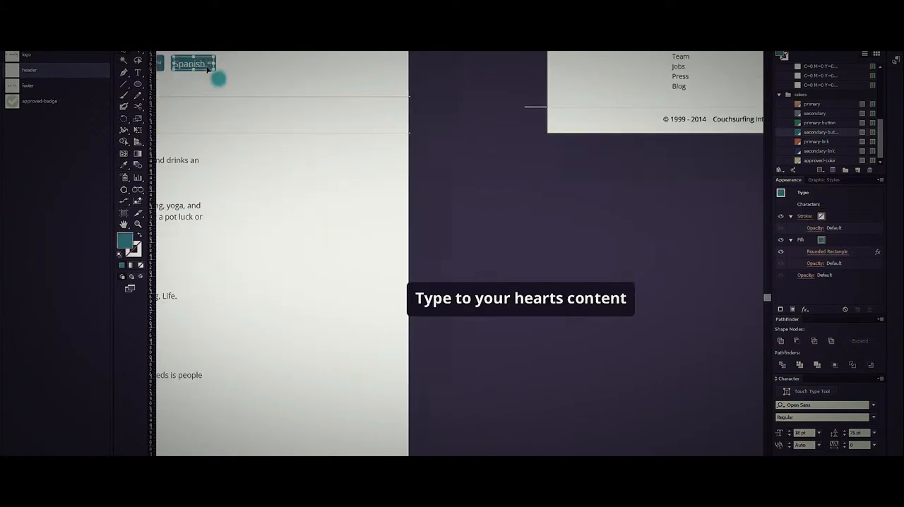
{"action": "left_click", "coordinate": [458, 200]}
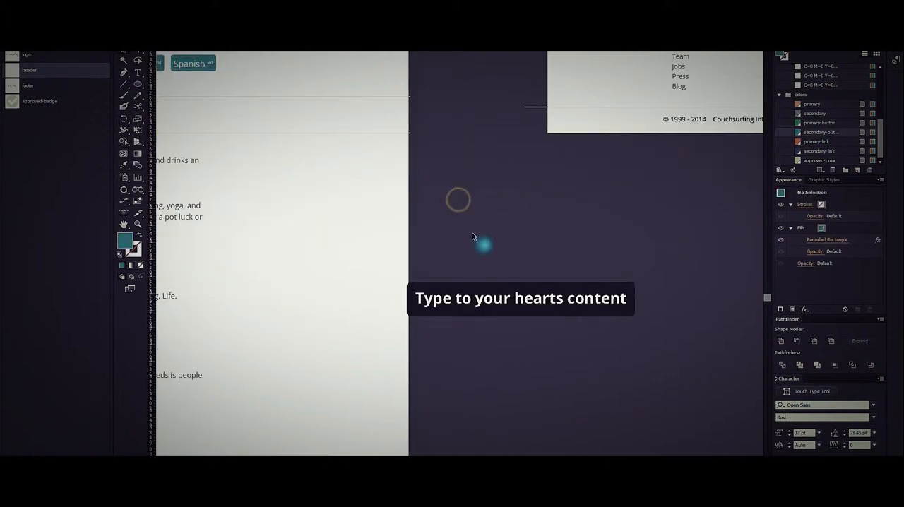
{"action": "scroll", "coordinate": [508, 311], "scroll_direction": "down", "scroll_amount": 2}
{"action": "left_click", "coordinate": [509, 309]}
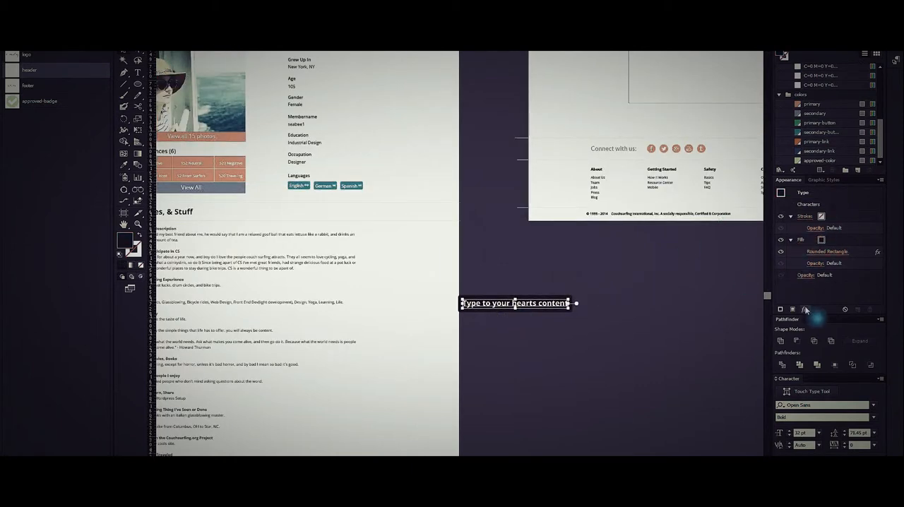
{"action": "left_click", "coordinate": [606, 289]}
Inspect the Transform effect on the second stroke of the divider line above the message page's "Connect with us:" row.
{"action": "scroll", "coordinate": [574, 141], "scroll_direction": "up", "scroll_amount": 2}
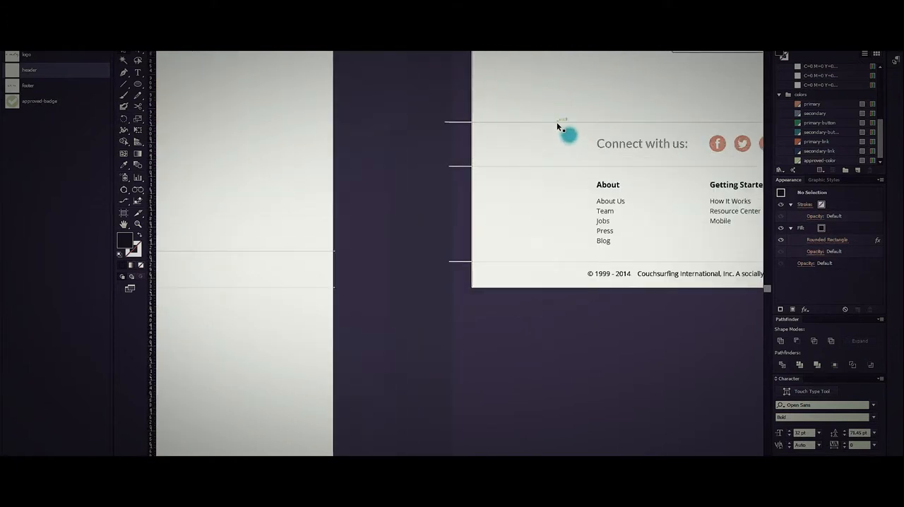
{"action": "left_click", "coordinate": [559, 122]}
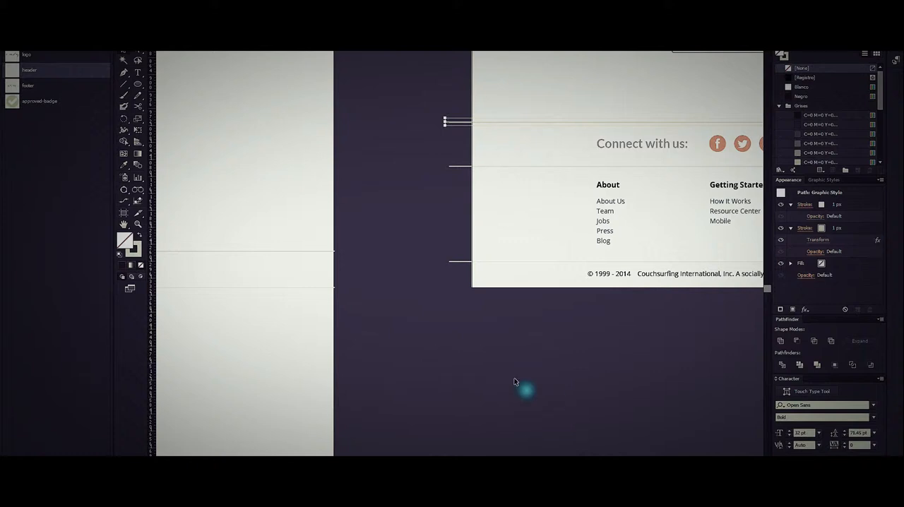
{"action": "left_click", "coordinate": [812, 241]}
{"action": "left_click", "coordinate": [818, 240]}
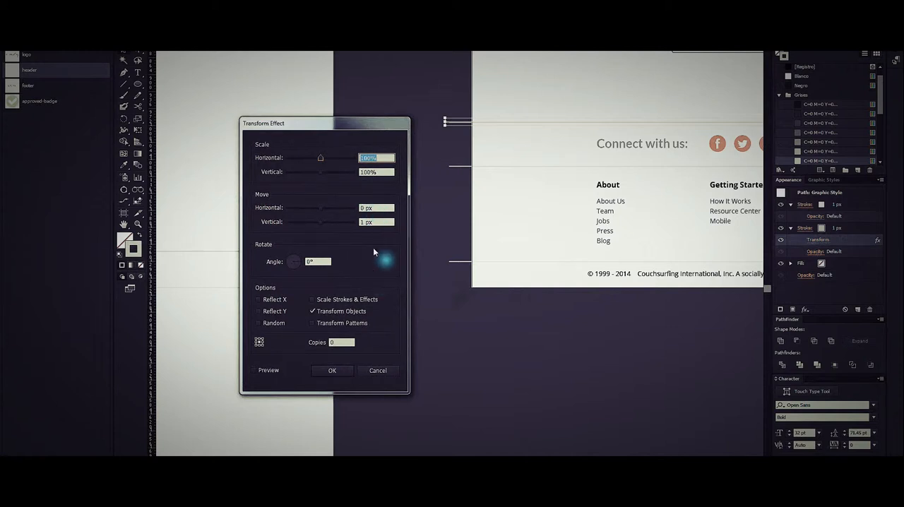
{"action": "left_click", "coordinate": [391, 373]}
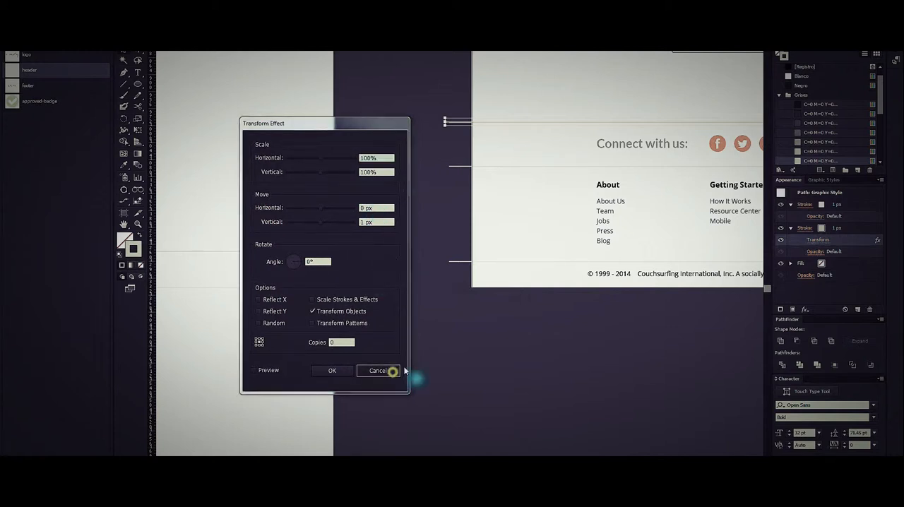
{"action": "left_click", "coordinate": [500, 360]}
Duplicate the profile page's artboard with its artwork using the Artboard tool, placing the copy on the free side of the original.
{"action": "scroll", "coordinate": [500, 361], "scroll_direction": "down", "scroll_amount": 4}
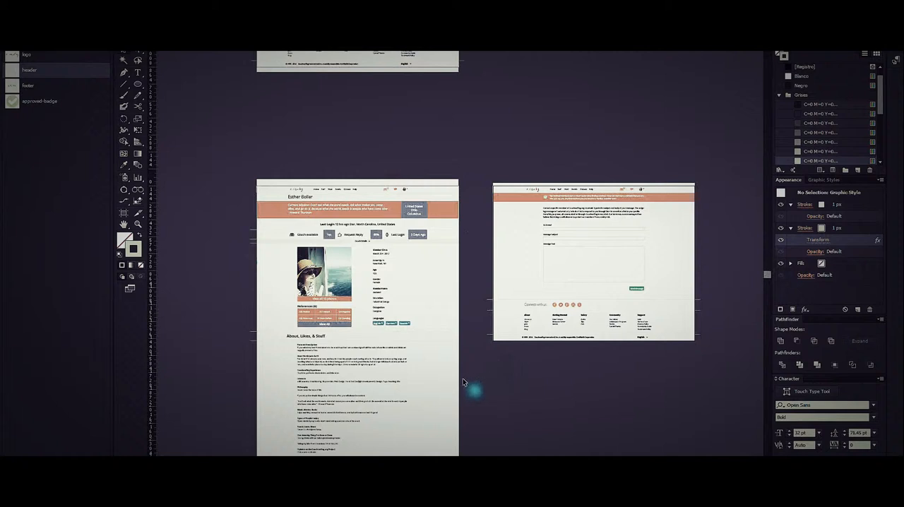
{"action": "left_click_drag", "start_coordinate": [459, 379], "coordinate": [530, 264]}
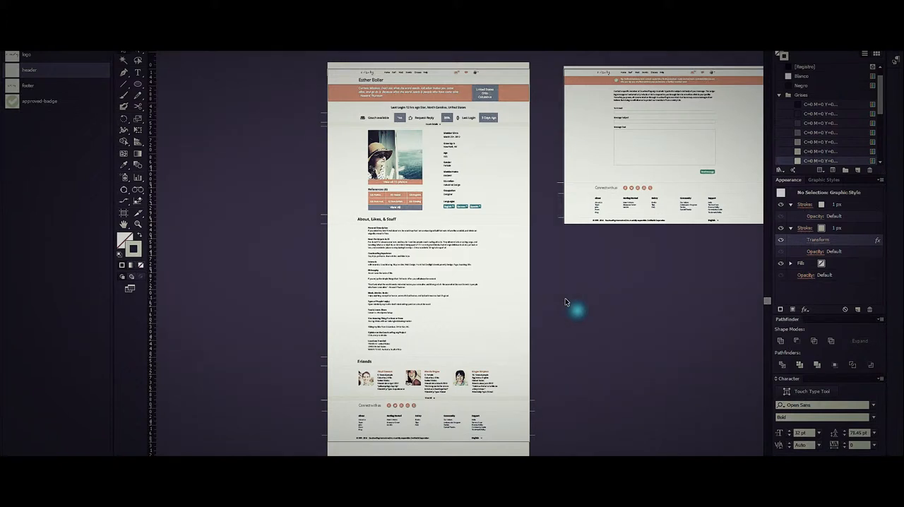
{"action": "left_click_drag", "start_coordinate": [555, 289], "coordinate": [583, 280]}
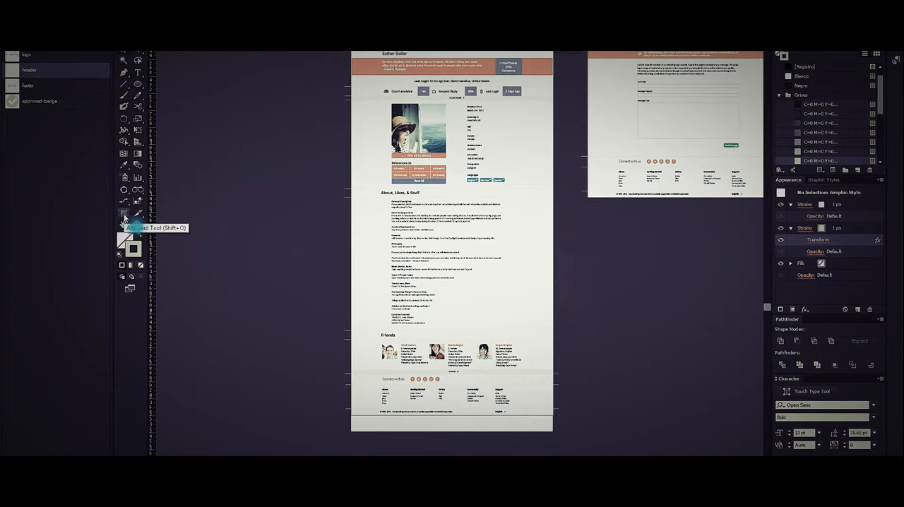
{"action": "left_click", "coordinate": [123, 214]}
{"action": "left_click_drag", "start_coordinate": [407, 202], "coordinate": [482, 250]}
{"action": "scroll", "coordinate": [492, 243], "scroll_direction": "down", "scroll_amount": 1}
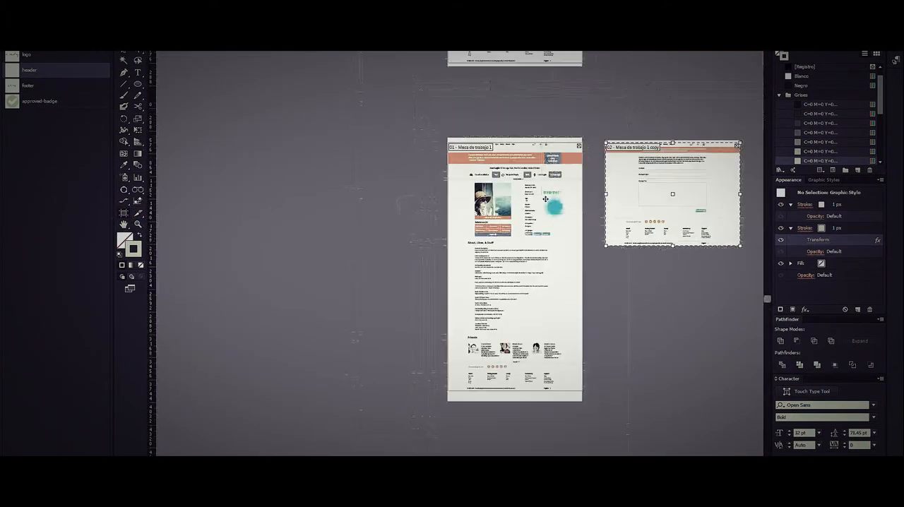
{"action": "left_click_drag", "start_coordinate": [561, 214], "coordinate": [349, 212]}
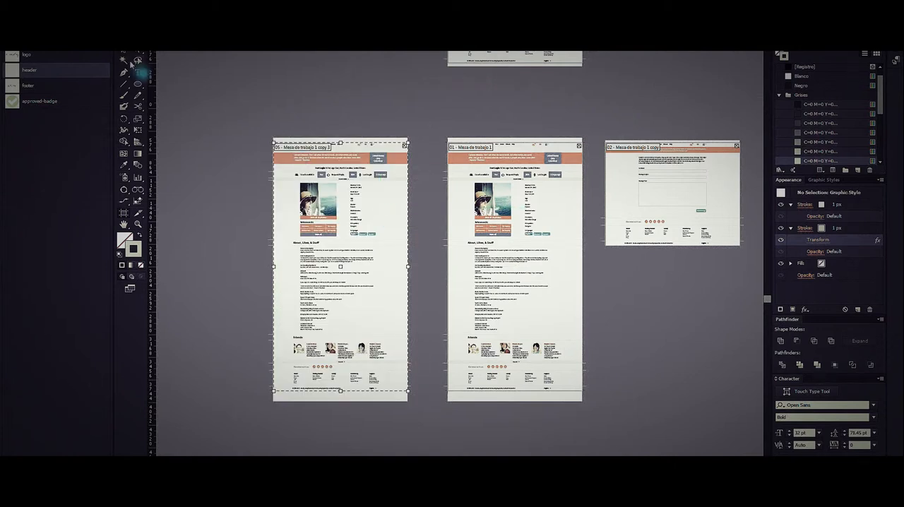
Leave artboard editing, switch to the Selection tool, and check the duplicated profile page's white background path.
{"action": "left_click", "coordinate": [128, 60]}
{"action": "left_click", "coordinate": [346, 125]}
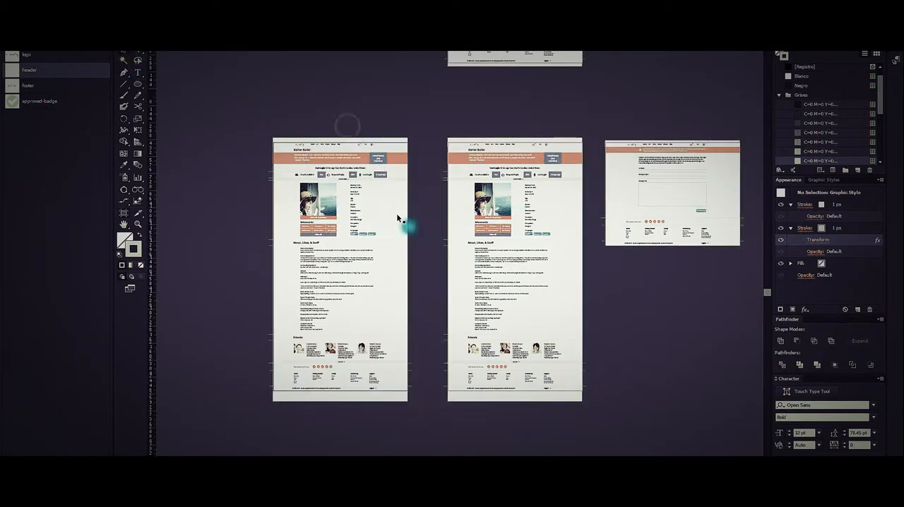
{"action": "scroll", "coordinate": [396, 212], "scroll_direction": "up", "scroll_amount": 2}
{"action": "left_click", "coordinate": [397, 218]}
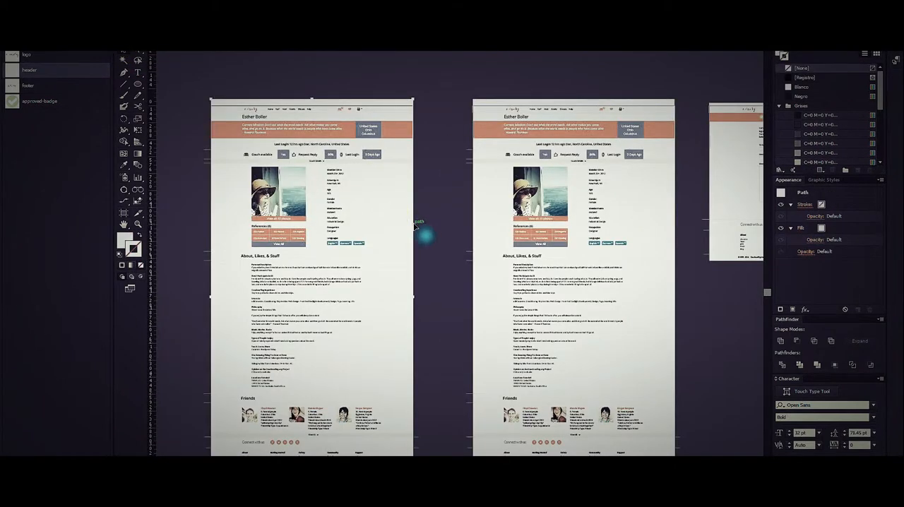
{"action": "left_click", "coordinate": [415, 226]}
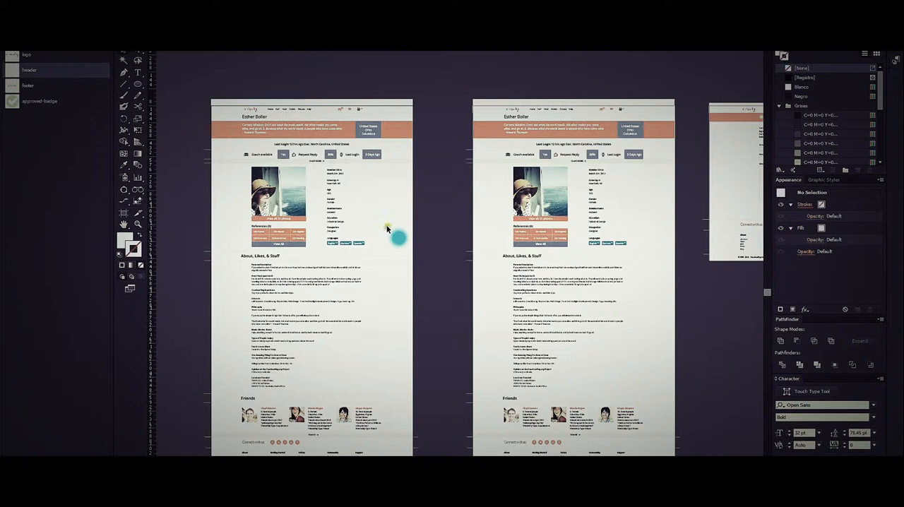
Try moving the original profile page's white background sideways, then undo that move and clear the selection.
{"action": "left_click_drag", "start_coordinate": [636, 220], "coordinate": [701, 224]}
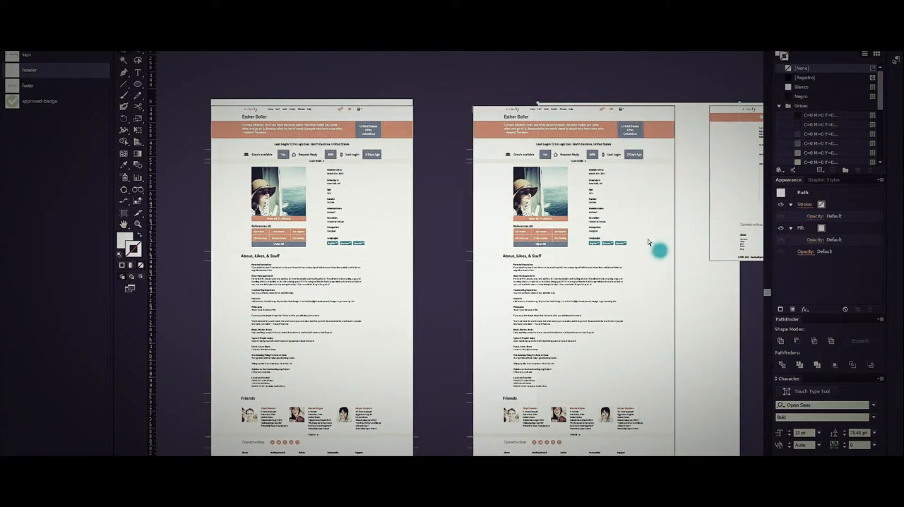
{"action": "scroll", "coordinate": [829, 113], "scroll_direction": "down", "scroll_amount": 3}
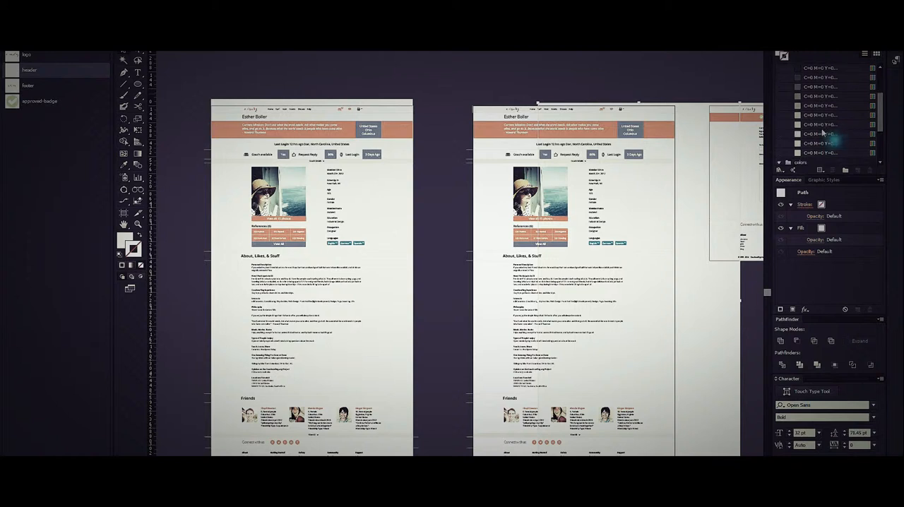
{"action": "key", "text": "ctrl+z"}
{"action": "left_click", "coordinate": [449, 205]}
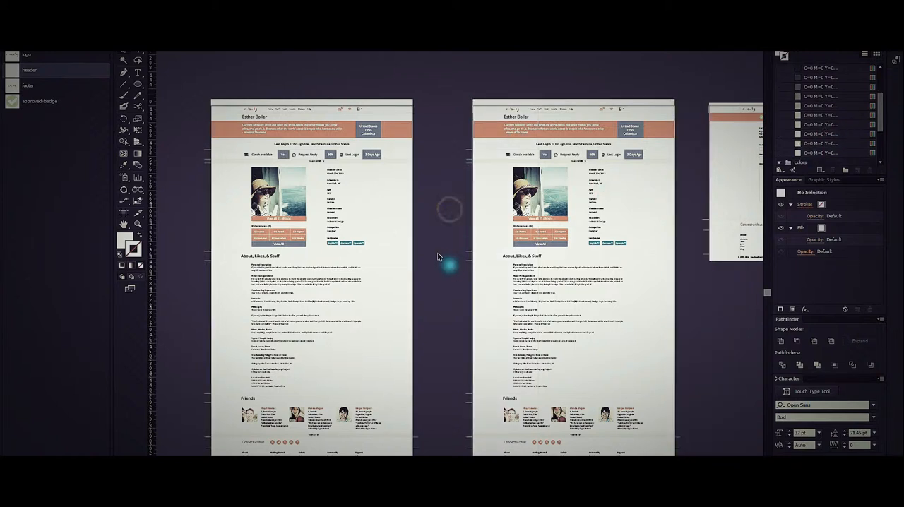
Replace the duplicated page's member details with the single-line version copied from the distant profile page, locking that page's background.
{"action": "left_click_drag", "start_coordinate": [370, 244], "coordinate": [318, 169]}
{"action": "key", "text": "Delete"}
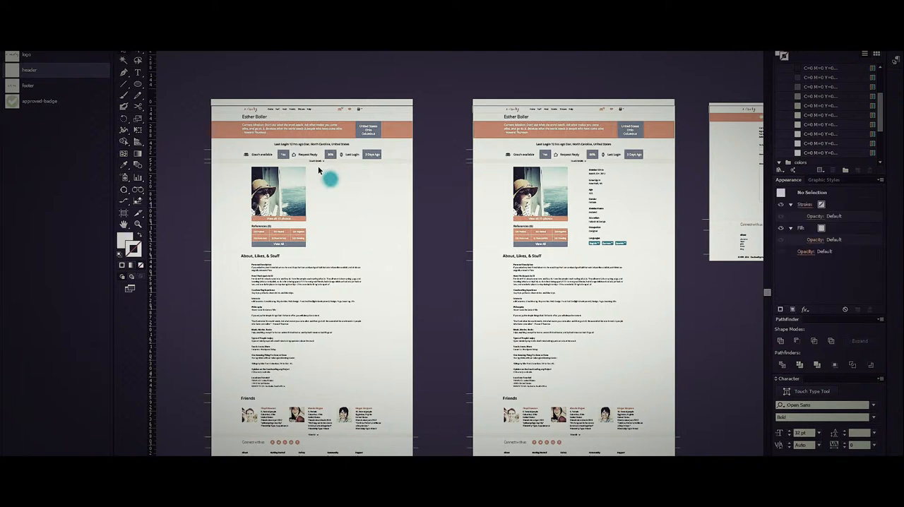
{"action": "scroll", "coordinate": [318, 211], "scroll_direction": "down", "scroll_amount": 2}
{"action": "left_click_drag", "start_coordinate": [566, 317], "coordinate": [324, 162]}
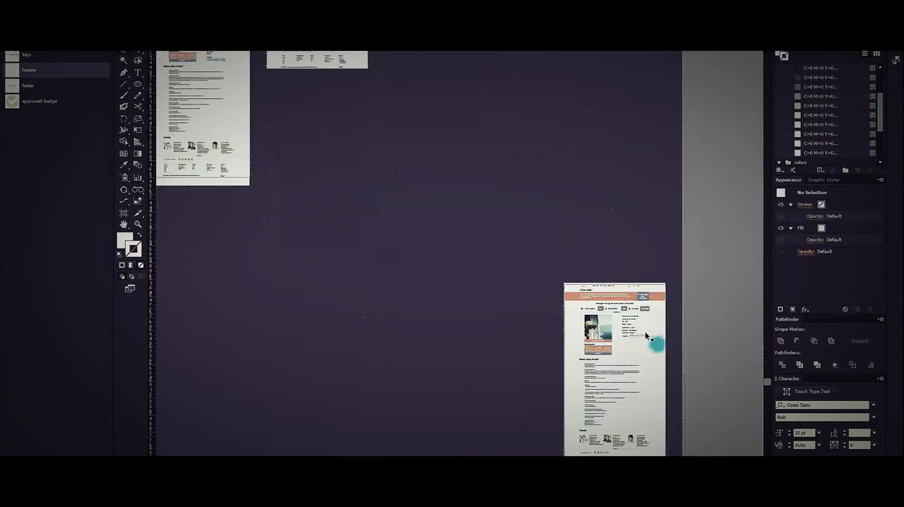
{"action": "key", "text": "ctrl+2"}
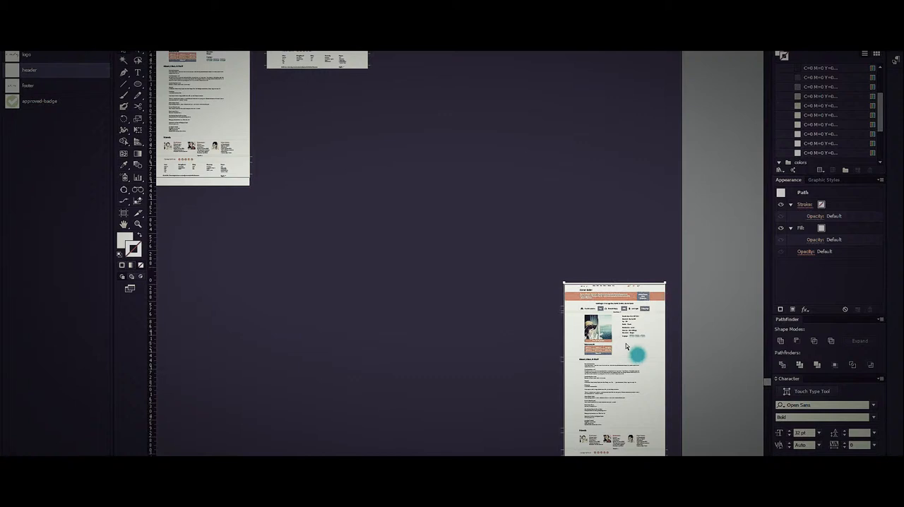
{"action": "left_click_drag", "start_coordinate": [624, 346], "coordinate": [646, 319]}
{"action": "left_click_drag", "start_coordinate": [298, 196], "coordinate": [647, 402]}
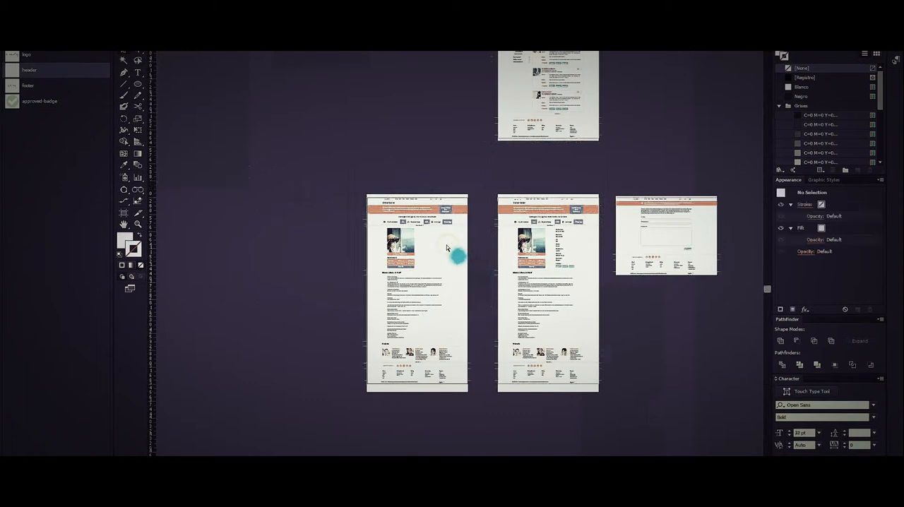
{"action": "scroll", "coordinate": [445, 245], "scroll_direction": "up", "scroll_amount": 1}
{"action": "scroll", "coordinate": [436, 243], "scroll_direction": "up", "scroll_amount": 4}
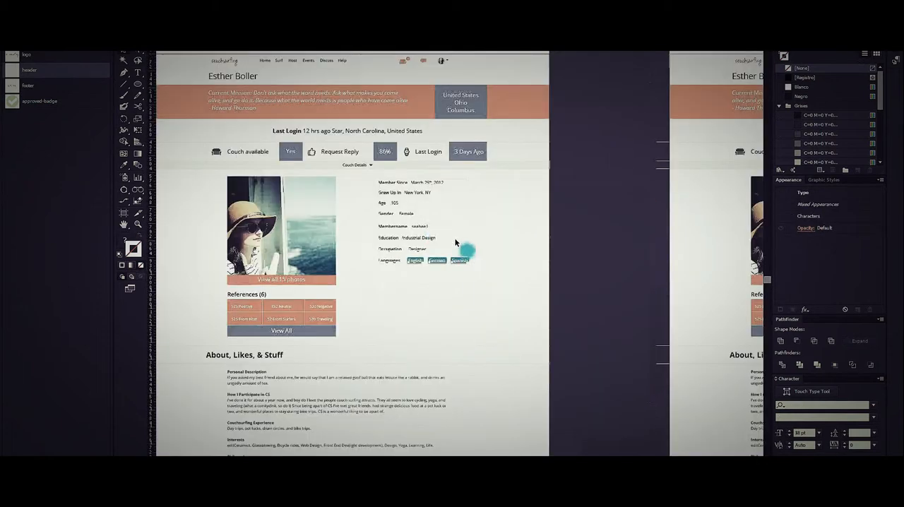
{"action": "left_click", "coordinate": [568, 244]}
Compare the member details layout on the duplicated profile page with the original profile page.
{"action": "scroll", "coordinate": [575, 247], "scroll_direction": "down", "scroll_amount": 1}
{"action": "left_click_drag", "start_coordinate": [587, 252], "coordinate": [465, 222]}
{"action": "scroll", "coordinate": [464, 223], "scroll_direction": "down", "scroll_amount": 1}
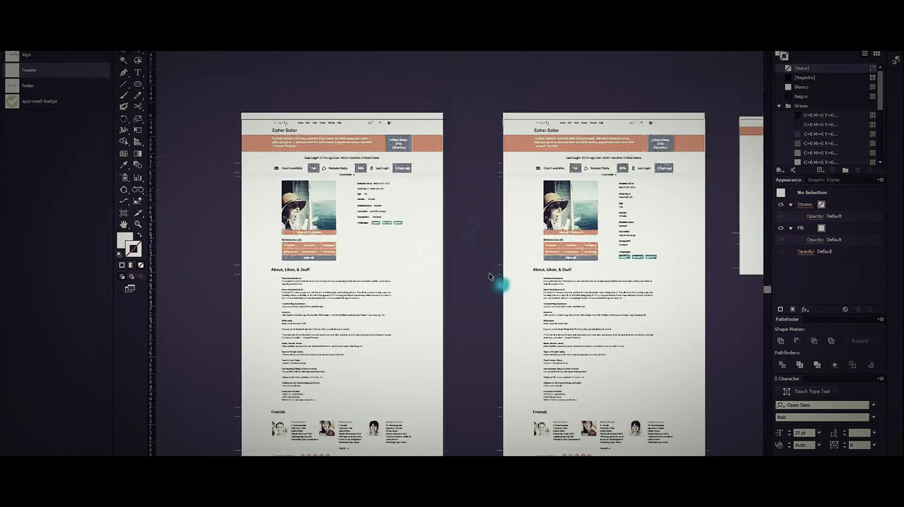
{"action": "left_click", "coordinate": [478, 308]}
{"action": "scroll", "coordinate": [478, 308], "scroll_direction": "down", "scroll_amount": 1}
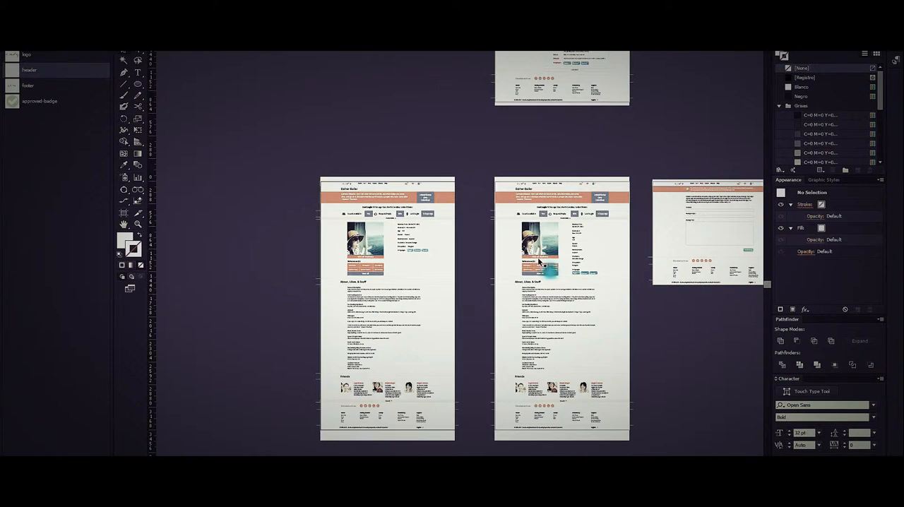
{"action": "scroll", "coordinate": [538, 256], "scroll_direction": "up", "scroll_amount": 1}
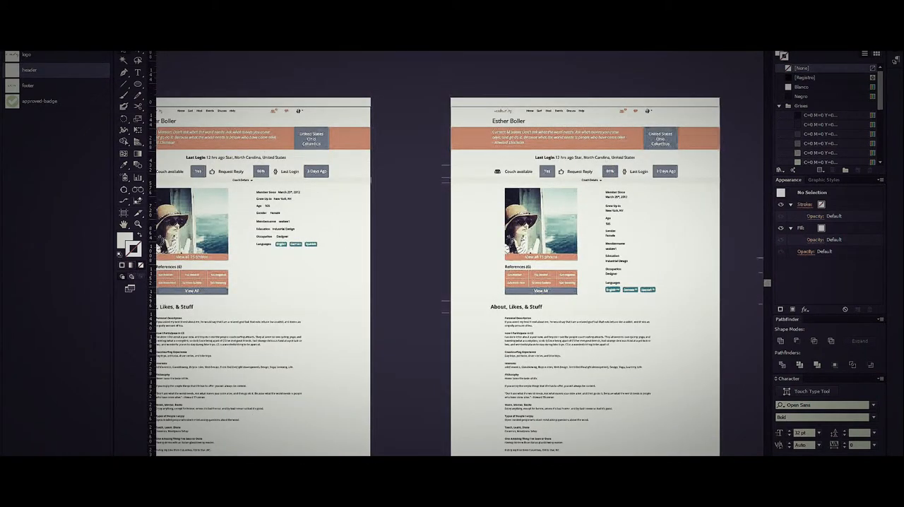
Bring up Adobe Bridge and open the assets folder inside the process folder.
{"action": "left_click_drag", "start_coordinate": [903, 176], "coordinate": [367, 57]}
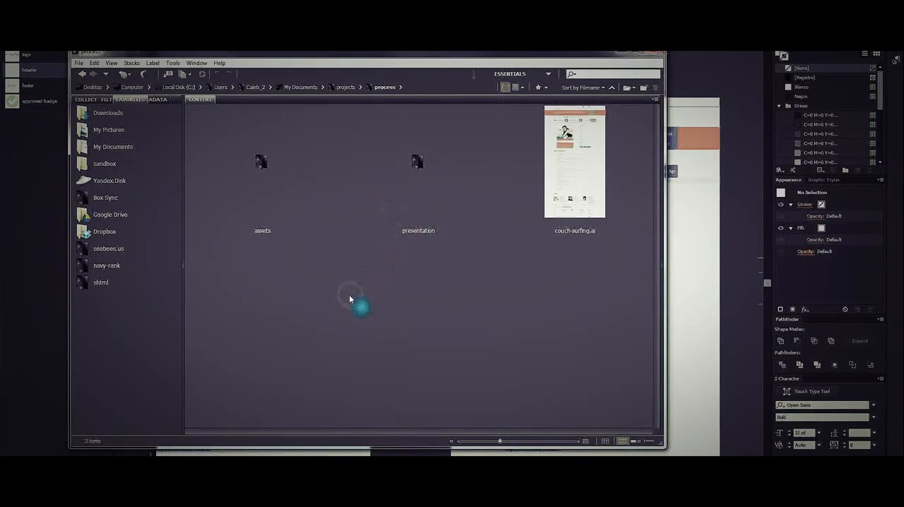
{"action": "left_click", "coordinate": [585, 201]}
{"action": "left_click", "coordinate": [580, 271]}
{"action": "left_click", "coordinate": [260, 182]}
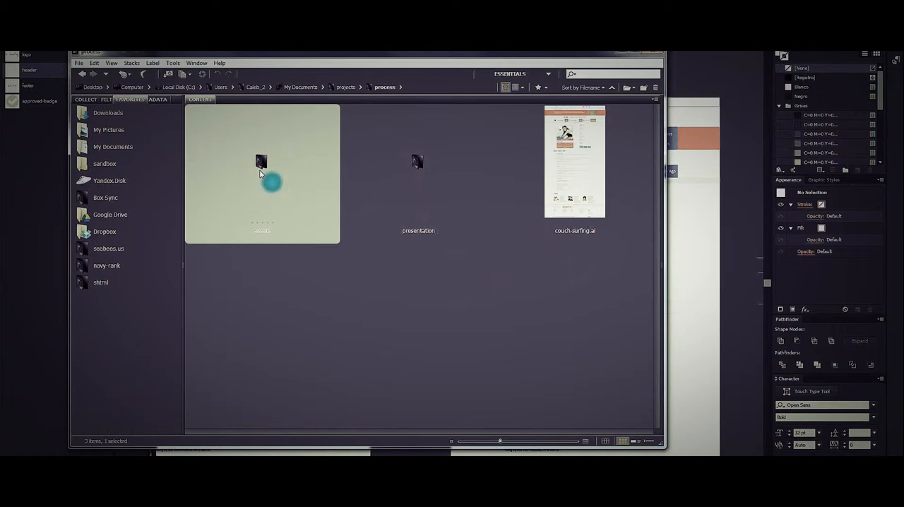
{"action": "double_click", "coordinate": [259, 170]}
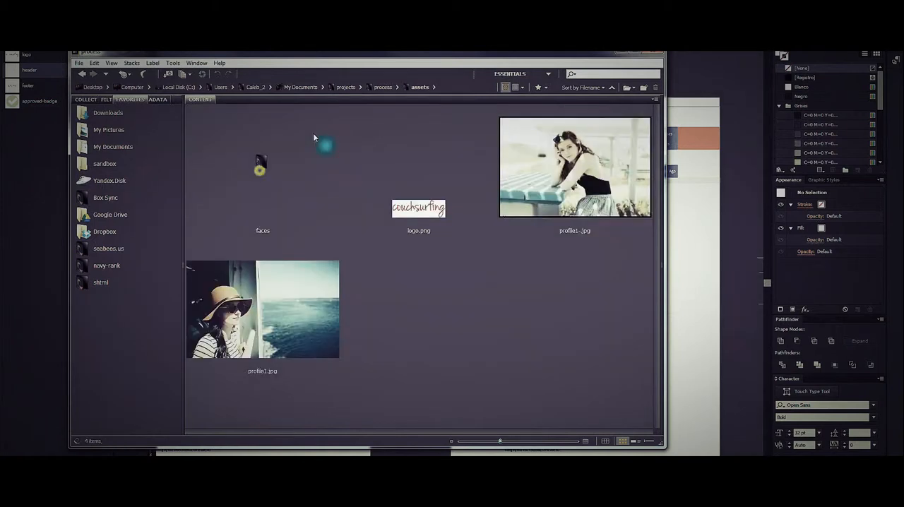
Rename the photo profile1.jpg, showing the woman in a hat, as profile-1.jpg.
{"action": "left_click", "coordinate": [472, 285]}
{"action": "left_click", "coordinate": [310, 319]}
{"action": "key", "text": "F2"}
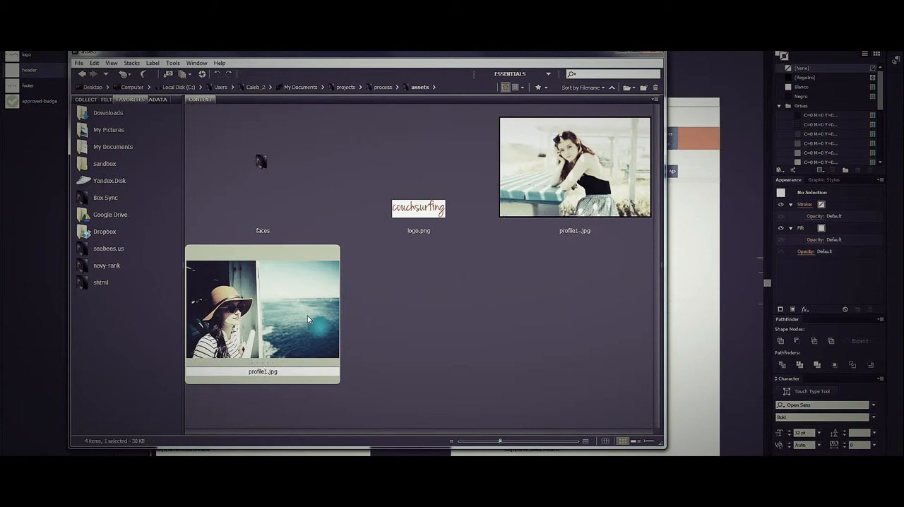
{"action": "left_click", "coordinate": [483, 336]}
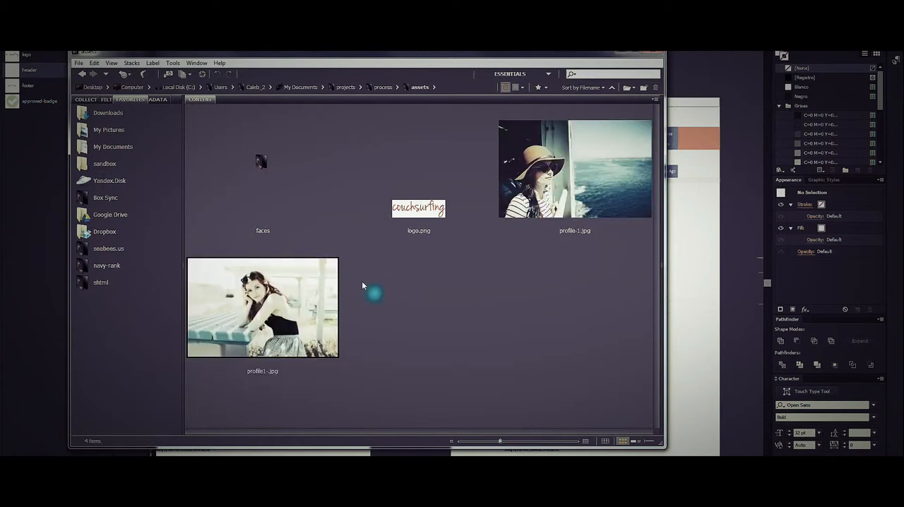
Rename the photo profile1-.jpg, showing the woman at the table, as profile1.jpg.
{"action": "left_click", "coordinate": [318, 316]}
{"action": "key", "text": "BackSpace"}
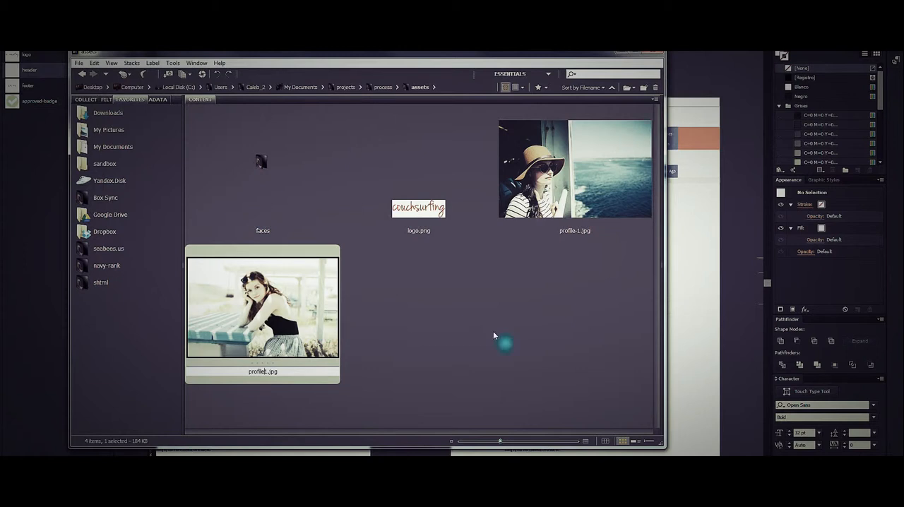
{"action": "left_click", "coordinate": [517, 342]}
Move Bridge away to return to Illustrator, and update the modified linked files so both profile pages use the swapped photo.
{"action": "left_click_drag", "start_coordinate": [464, 53], "coordinate": [903, 32]}
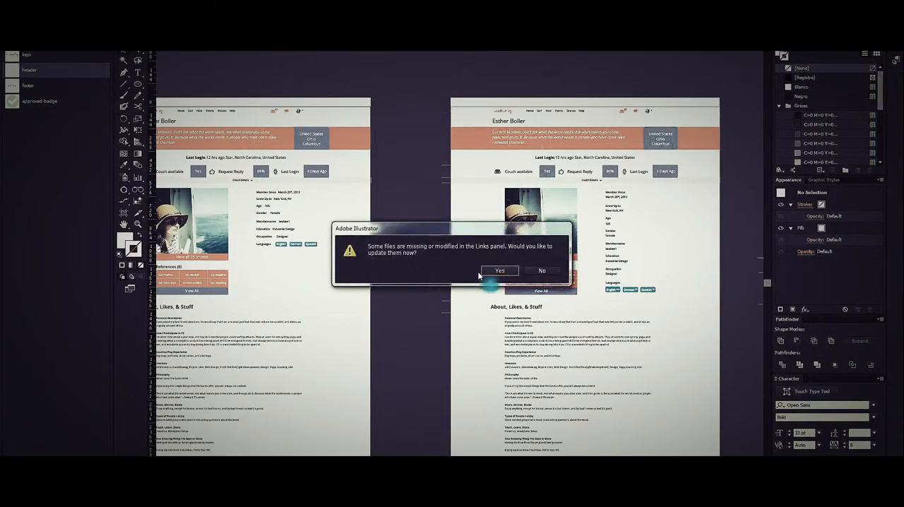
{"action": "left_click", "coordinate": [497, 272]}
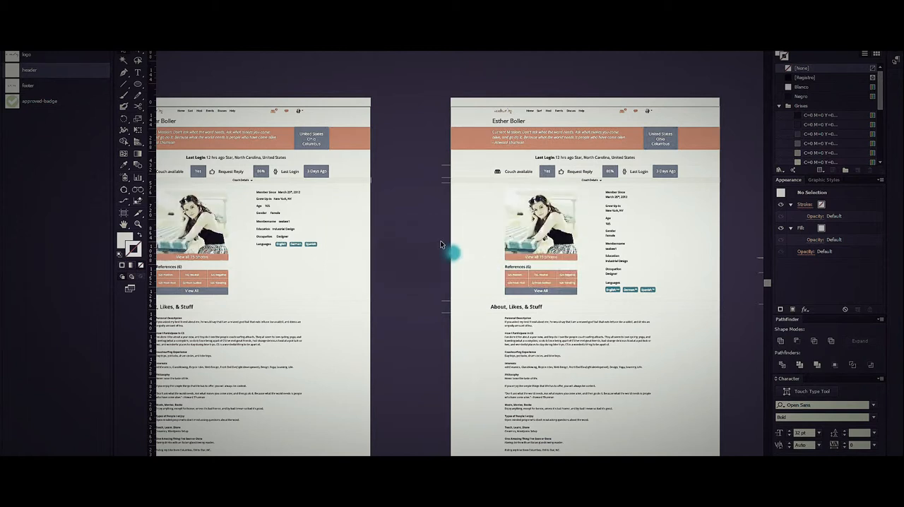
{"action": "scroll", "coordinate": [440, 242], "scroll_direction": "down", "scroll_amount": 1}
{"action": "scroll", "coordinate": [440, 244], "scroll_direction": "down", "scroll_amount": 1}
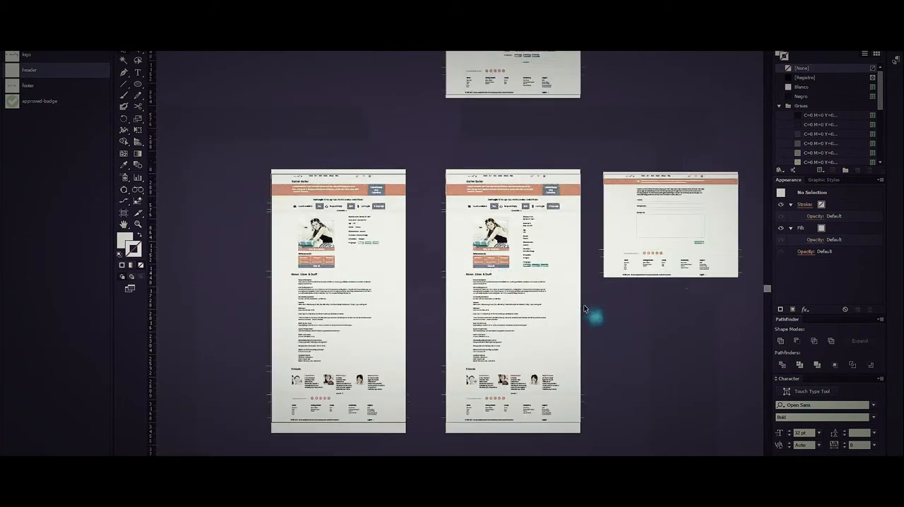
Place a copy of the original profile page's "Spanish" language button on the empty pasteboard outside the artboards.
{"action": "left_click_drag", "start_coordinate": [605, 306], "coordinate": [472, 334]}
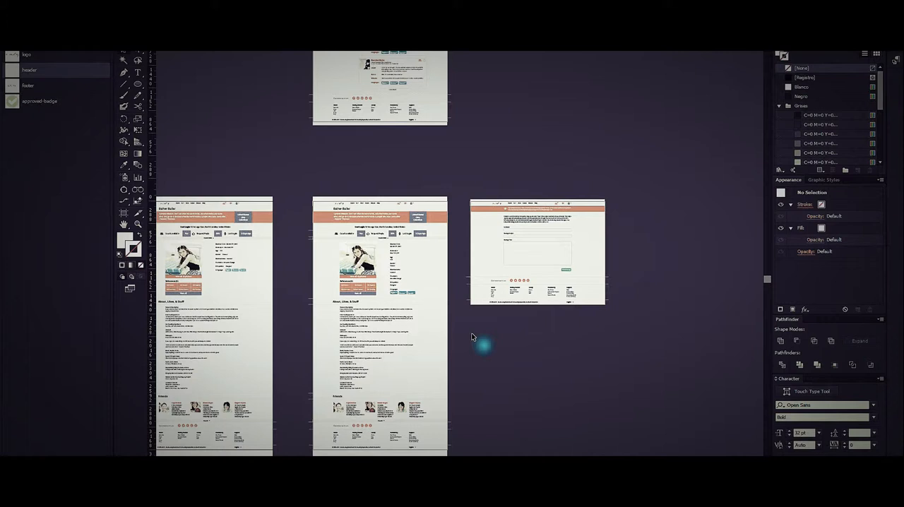
{"action": "scroll", "coordinate": [418, 262], "scroll_direction": "up", "scroll_amount": 2}
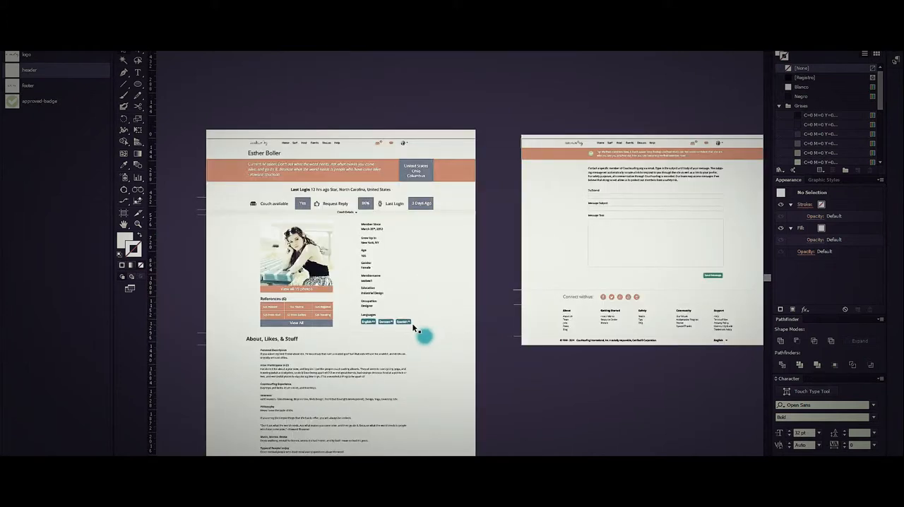
{"action": "left_click_drag", "start_coordinate": [478, 357], "coordinate": [416, 283]}
{"action": "left_click_drag", "start_coordinate": [347, 254], "coordinate": [433, 214]}
{"action": "left_click", "coordinate": [530, 352]}
{"action": "scroll", "coordinate": [530, 353], "scroll_direction": "up", "scroll_amount": 2}
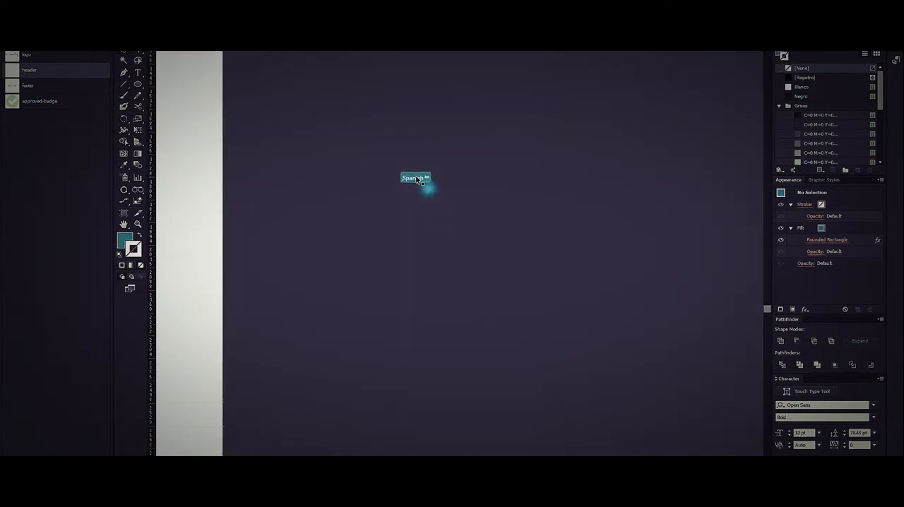
Duplicate the loose "Spanish" button straight down, repeat the duplication until the column holds eight evenly spaced buttons, and deselect.
{"action": "left_click_drag", "start_coordinate": [416, 181], "coordinate": [425, 207]}
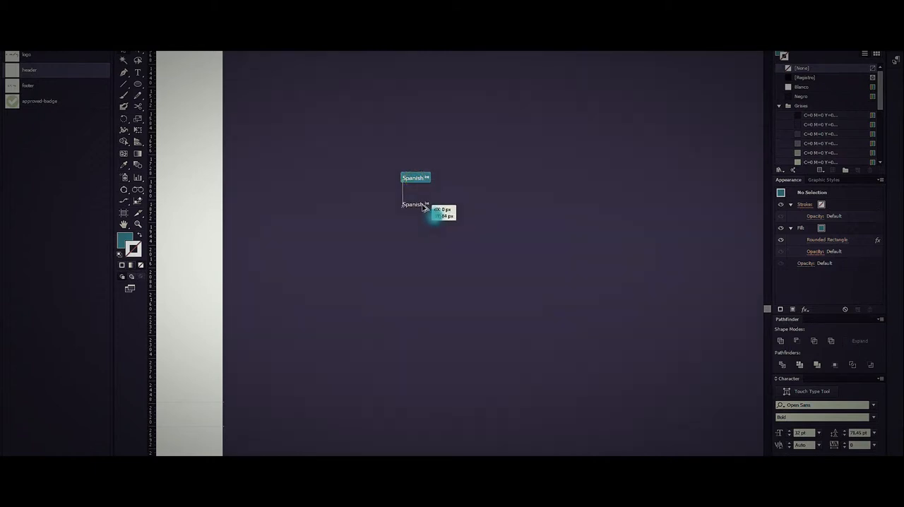
{"action": "left_click_drag", "start_coordinate": [424, 207], "coordinate": [425, 207]}
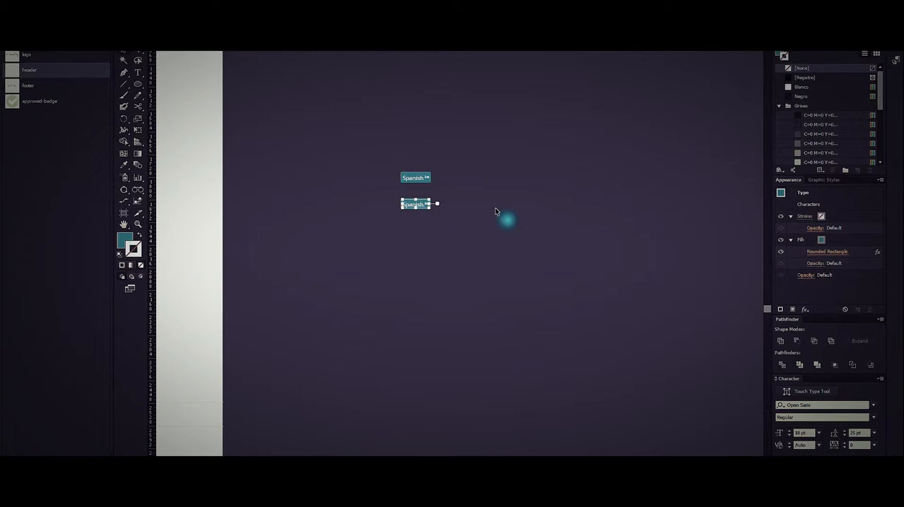
{"action": "left_click", "coordinate": [495, 210]}
{"action": "key", "text": "ctrl+d"}
{"action": "key", "text": "ctrl+d"}
{"action": "key", "text": "ctrl+d"}
{"action": "key", "text": "ctrl+d"}
{"action": "key", "text": "ctrl+d"}
{"action": "key", "text": "ctrl+d"}
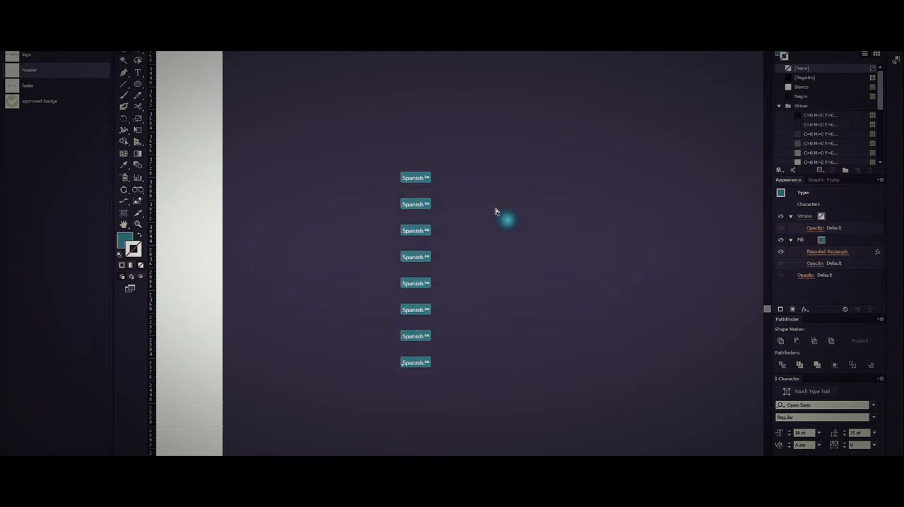
{"action": "left_click", "coordinate": [495, 210]}
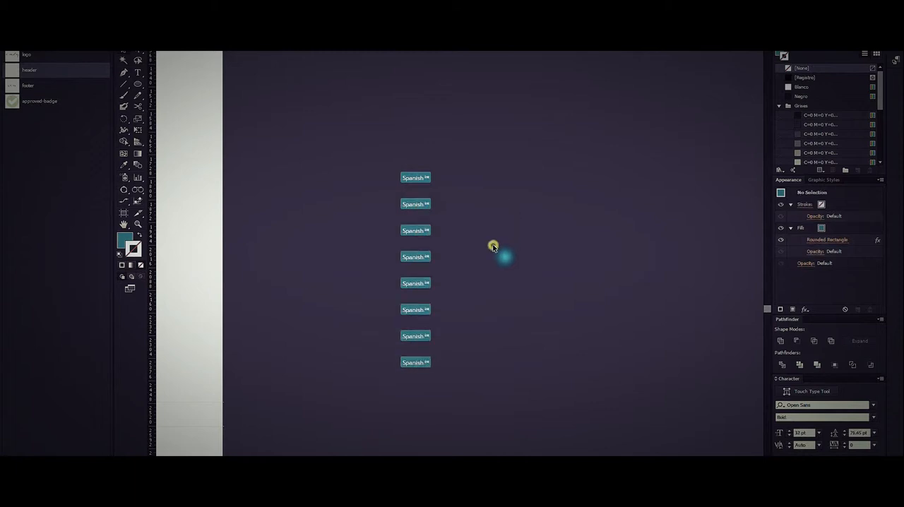
Copy the message page's "To Friend" label and its input field onto the empty pasteboard beside that page.
{"action": "scroll", "coordinate": [492, 243], "scroll_direction": "down", "scroll_amount": 1}
{"action": "scroll", "coordinate": [492, 244], "scroll_direction": "down", "scroll_amount": 1}
{"action": "left_click_drag", "start_coordinate": [587, 205], "coordinate": [386, 389]}
{"action": "scroll", "coordinate": [278, 178], "scroll_direction": "up", "scroll_amount": 1}
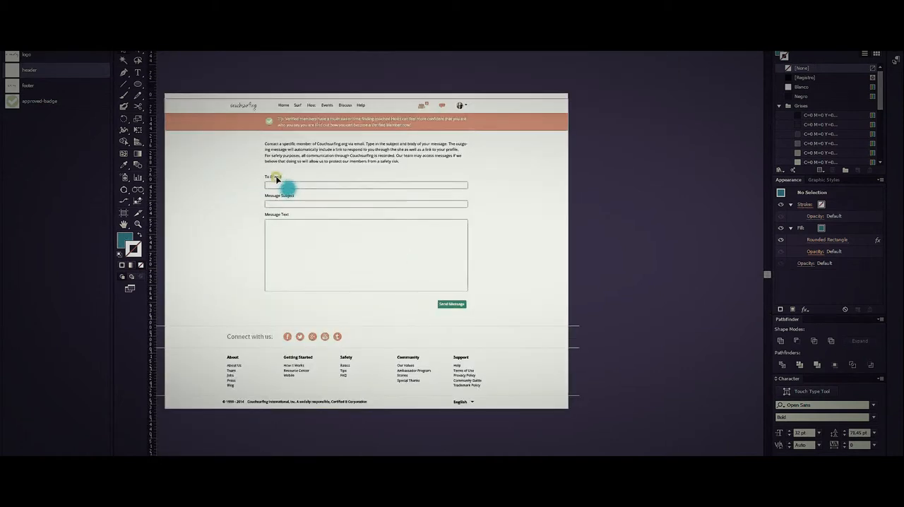
{"action": "left_click", "coordinate": [295, 182]}
{"action": "left_click", "coordinate": [295, 182], "text": "shift"}
{"action": "left_click_drag", "start_coordinate": [295, 182], "coordinate": [672, 198]}
{"action": "left_click_drag", "start_coordinate": [703, 224], "coordinate": [499, 224]}
Duplicate the loose "To Friend" label and field downward, repeat the duplication into an evenly spaced column, and deselect.
{"action": "left_click_drag", "start_coordinate": [470, 180], "coordinate": [480, 203]}
{"action": "key", "text": "shift+Down"}
{"action": "key", "text": "shift+Down"}
{"action": "key", "text": "shift+Down"}
{"action": "key", "text": "shift+Down"}
{"action": "key", "text": "shift+Down"}
{"action": "key", "text": "shift+Down"}
{"action": "key", "text": "shift+Down"}
{"action": "key", "text": "shift+Down"}
{"action": "key", "text": "shift+Down"}
{"action": "key", "text": "shift+Down"}
{"action": "key", "text": "shift+Down"}
{"action": "key", "text": "shift+Down"}
{"action": "key", "text": "shift+Down"}
{"action": "key", "text": "shift+Down"}
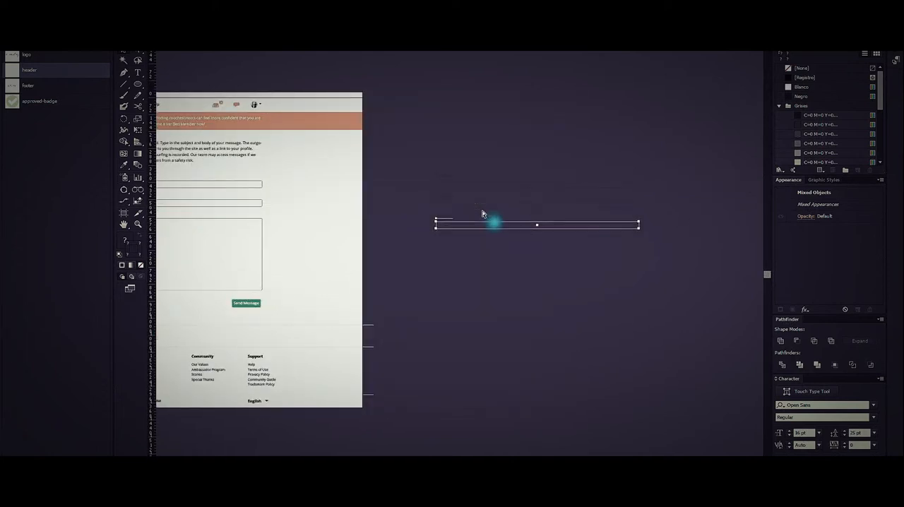
{"action": "scroll", "coordinate": [481, 213], "scroll_direction": "up", "scroll_amount": 4}
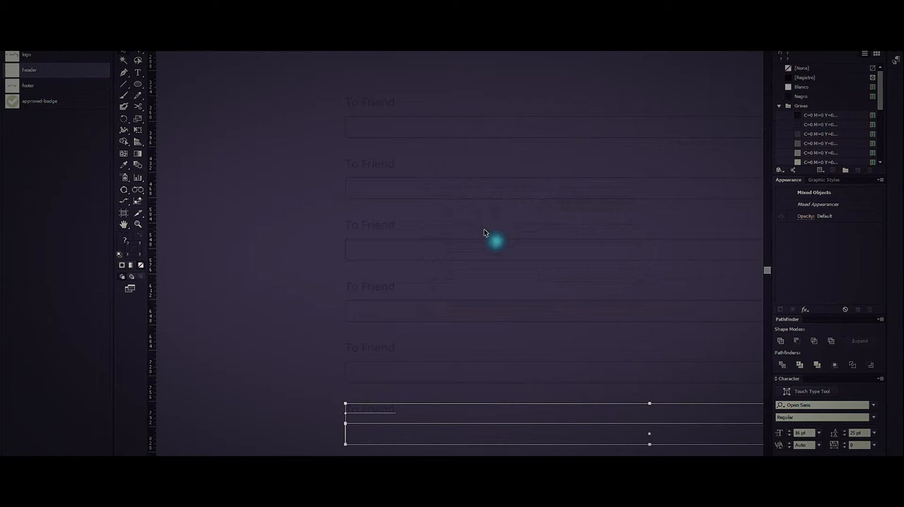
{"action": "left_click", "coordinate": [261, 233]}
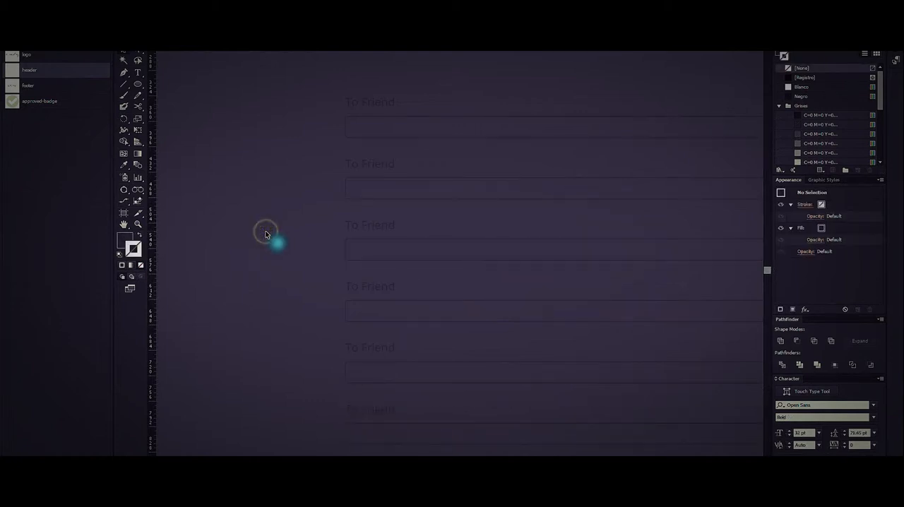
Delete the loose column of "To Friend" labels and input fields from the pasteboard beside the message page.
{"action": "left_click", "coordinate": [378, 414]}
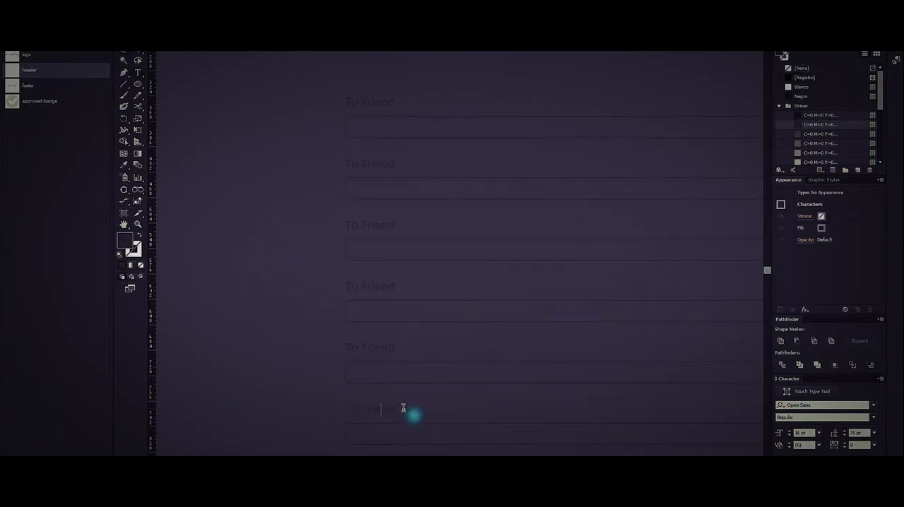
{"action": "left_click", "coordinate": [123, 52]}
{"action": "left_click", "coordinate": [271, 187]}
{"action": "scroll", "coordinate": [276, 192], "scroll_direction": "down", "scroll_amount": 3}
{"action": "left_click_drag", "start_coordinate": [276, 158], "coordinate": [337, 289]}
{"action": "key", "text": "Delete"}
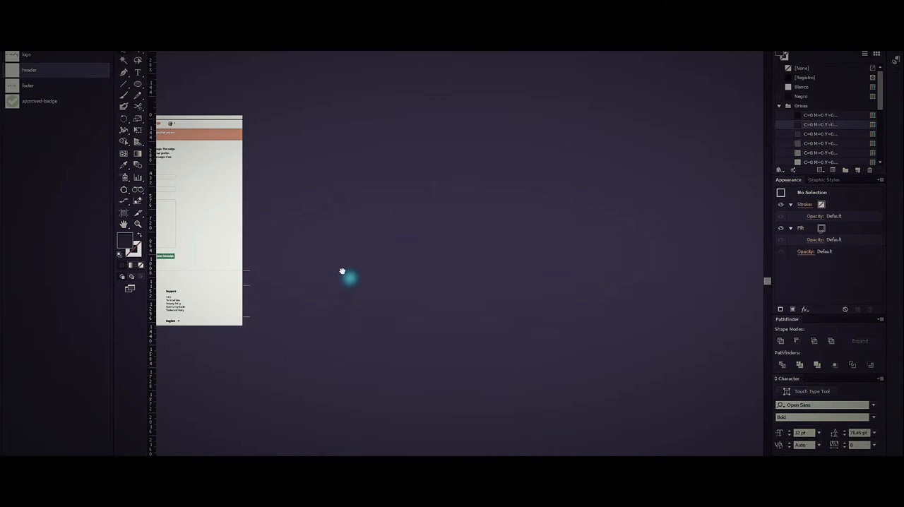
Delete the loose column of "Spanish" language buttons from the empty pasteboard below the message page.
{"action": "left_click_drag", "start_coordinate": [334, 273], "coordinate": [488, 257]}
{"action": "scroll", "coordinate": [487, 257], "scroll_direction": "down", "scroll_amount": 1}
{"action": "left_click_drag", "start_coordinate": [329, 373], "coordinate": [463, 331]}
{"action": "left_click_drag", "start_coordinate": [365, 388], "coordinate": [423, 291]}
{"action": "key", "text": "Delete"}
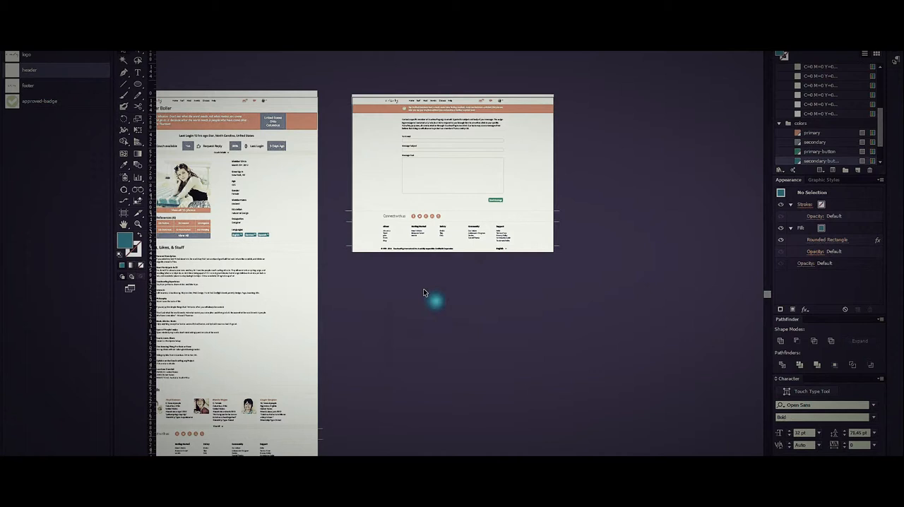
Copy the Languages label and its three buttons from the right-hand profile page and paste them at the same position on the left-hand page.
{"action": "left_click_drag", "start_coordinate": [385, 294], "coordinate": [603, 295]}
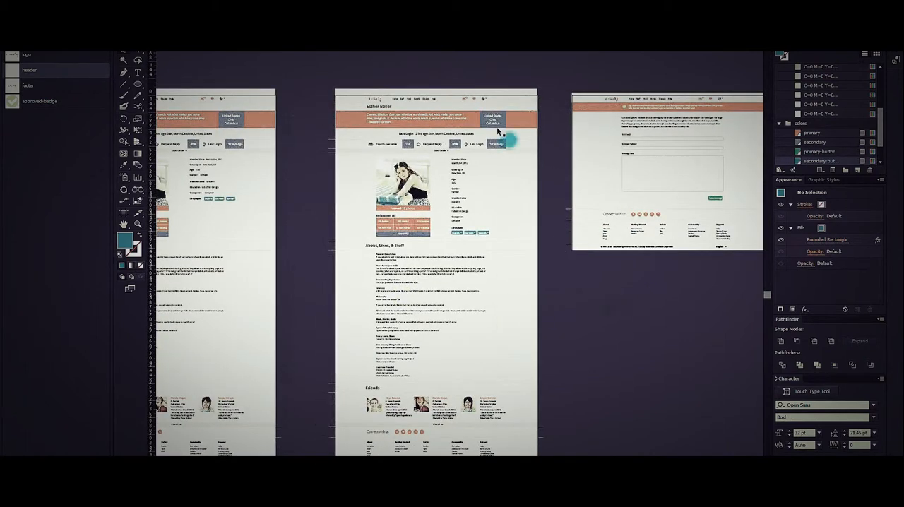
{"action": "left_click_drag", "start_coordinate": [259, 174], "coordinate": [434, 176]}
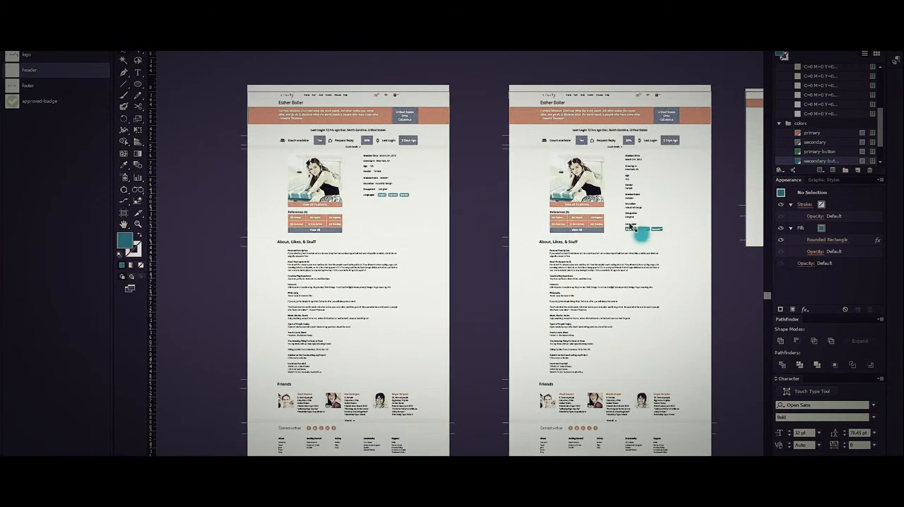
{"action": "scroll", "coordinate": [627, 230], "scroll_direction": "up", "scroll_amount": 1}
{"action": "left_click", "coordinate": [727, 232]}
{"action": "key", "text": "ctrl+shift+a"}
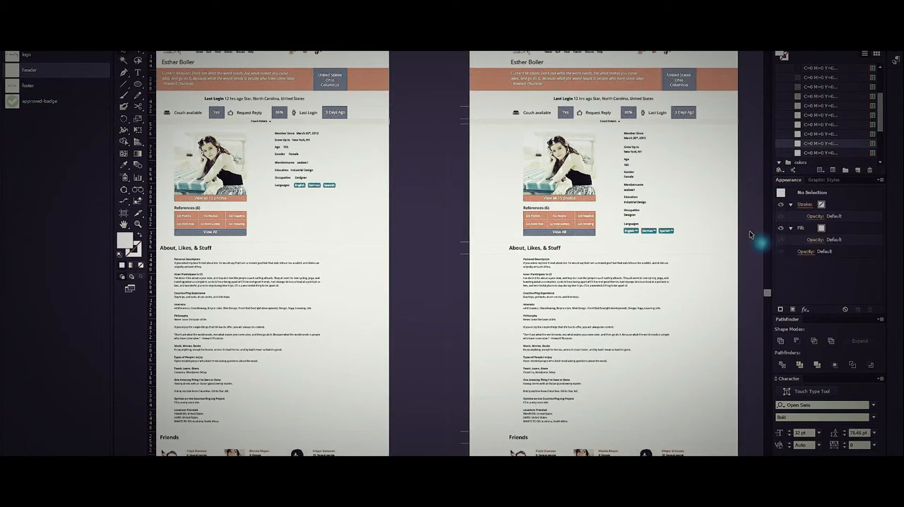
{"action": "left_click_drag", "start_coordinate": [742, 233], "coordinate": [628, 228]}
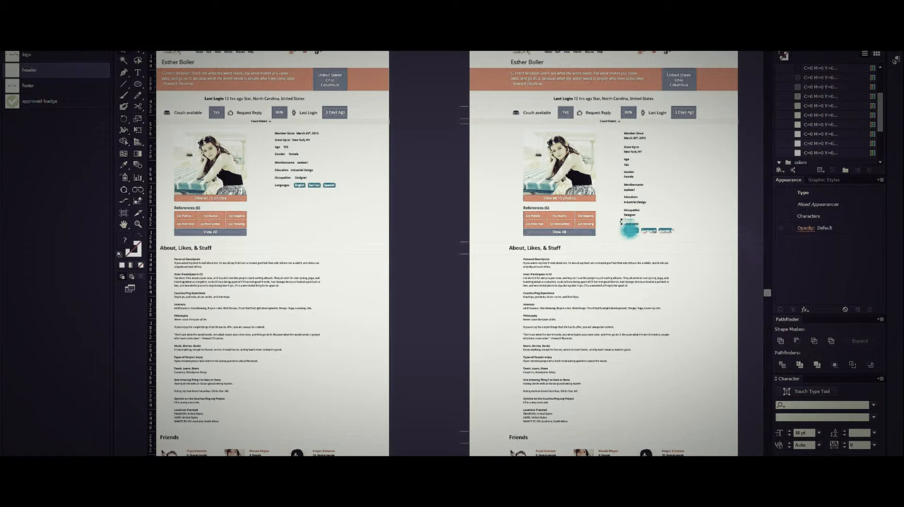
{"action": "left_click", "coordinate": [332, 234]}
{"action": "key", "text": "ctrl+shift+v"}
{"action": "left_click", "coordinate": [427, 199]}
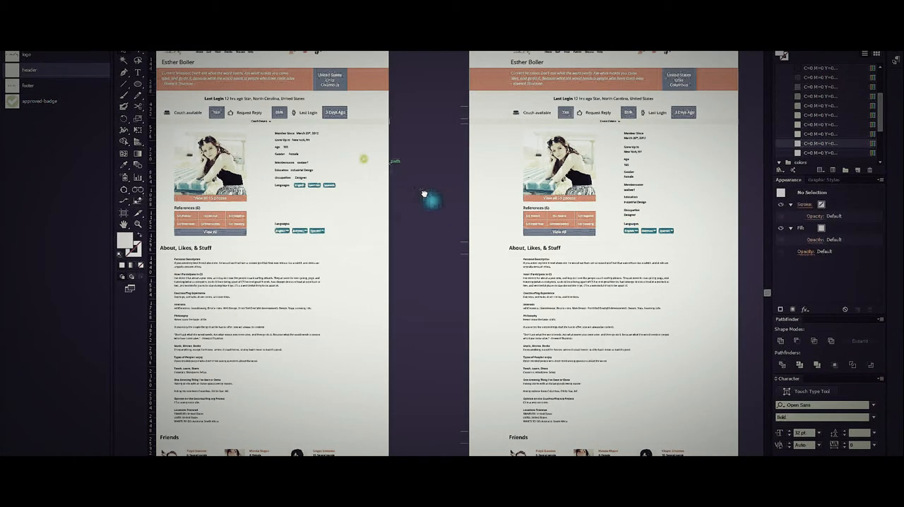
Duplicate the left-hand page's orange banner and slate location box over the member details, with the box in front of the banner.
{"action": "left_click_drag", "start_coordinate": [363, 159], "coordinate": [425, 198]}
{"action": "scroll", "coordinate": [409, 112], "scroll_direction": "up", "scroll_amount": 2}
{"action": "left_click", "coordinate": [399, 108]}
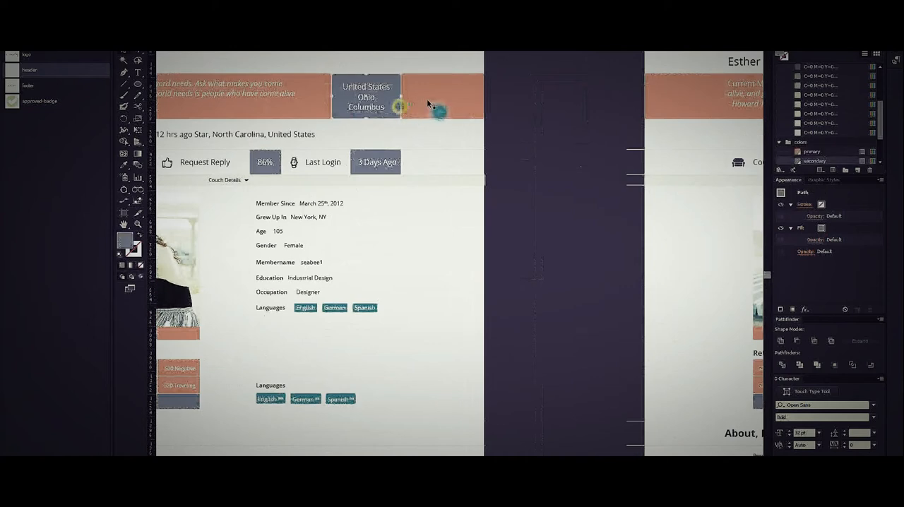
{"action": "left_click", "coordinate": [428, 102], "text": "shift"}
{"action": "left_click_drag", "start_coordinate": [433, 94], "coordinate": [446, 267]}
{"action": "left_click", "coordinate": [557, 259]}
{"action": "key", "text": "Delete"}
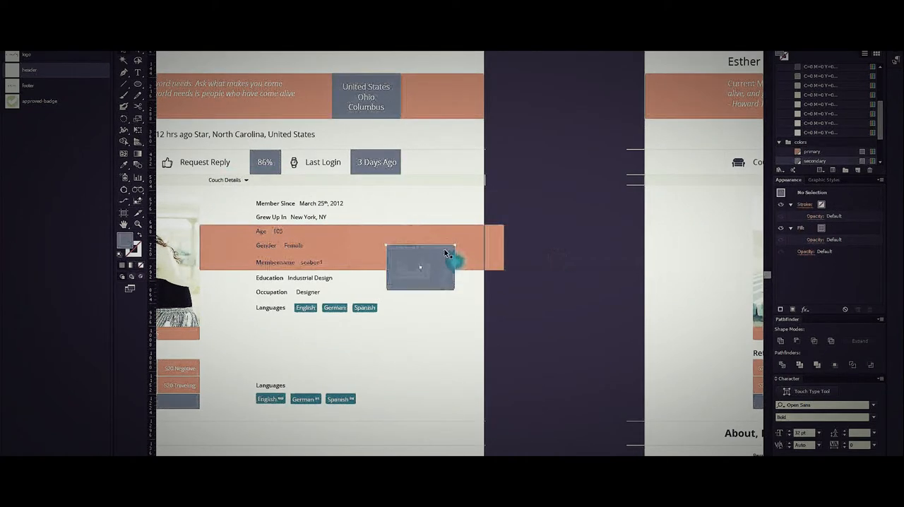
{"action": "left_click", "coordinate": [446, 249]}
{"action": "key", "text": "ctrl+z"}
{"action": "left_click", "coordinate": [556, 269]}
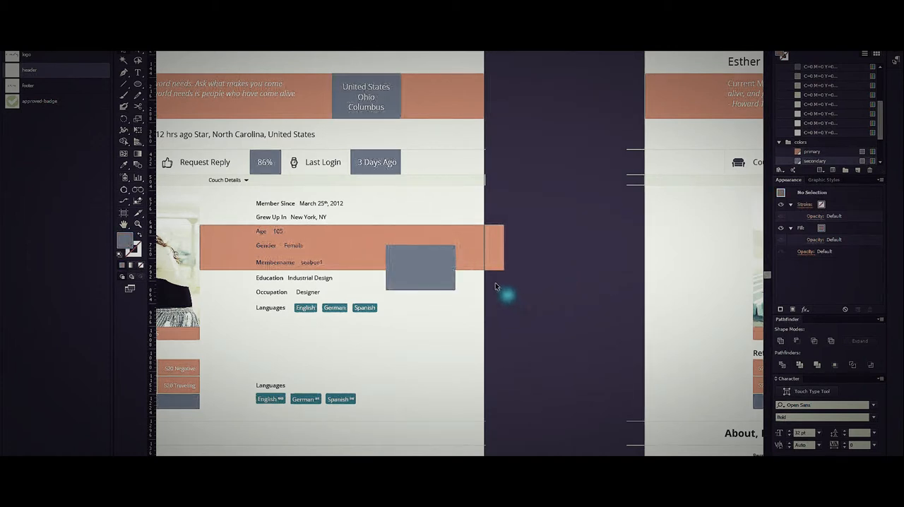
Cut the "3 Days Ago" text from the Last Login box and paste it behind the duplicated slate box.
{"action": "left_click_drag", "start_coordinate": [388, 162], "coordinate": [418, 266]}
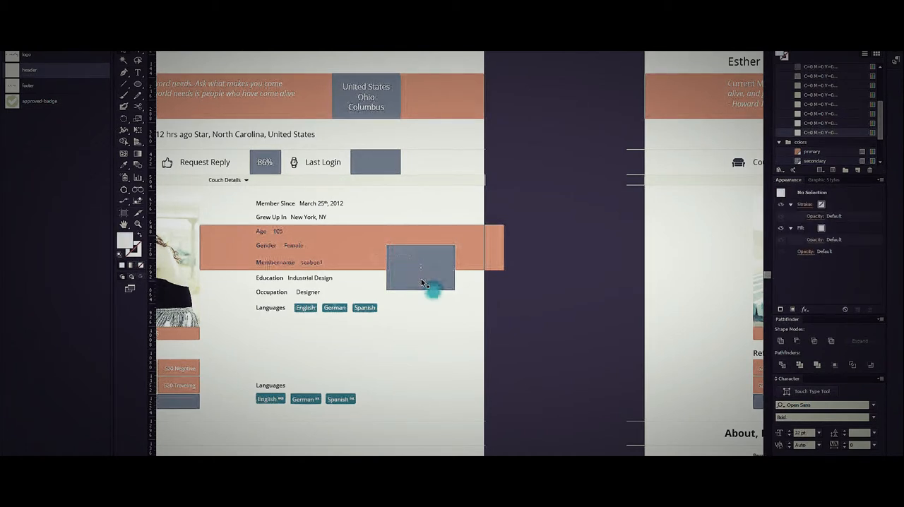
{"action": "left_click", "coordinate": [419, 264]}
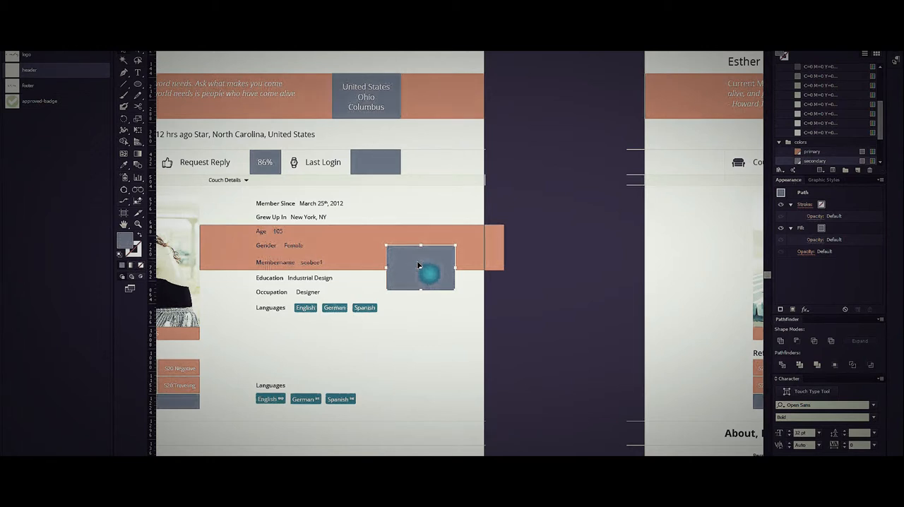
{"action": "key", "text": "a"}
{"action": "key", "text": "ctrl+b"}
{"action": "left_click", "coordinate": [551, 292]}
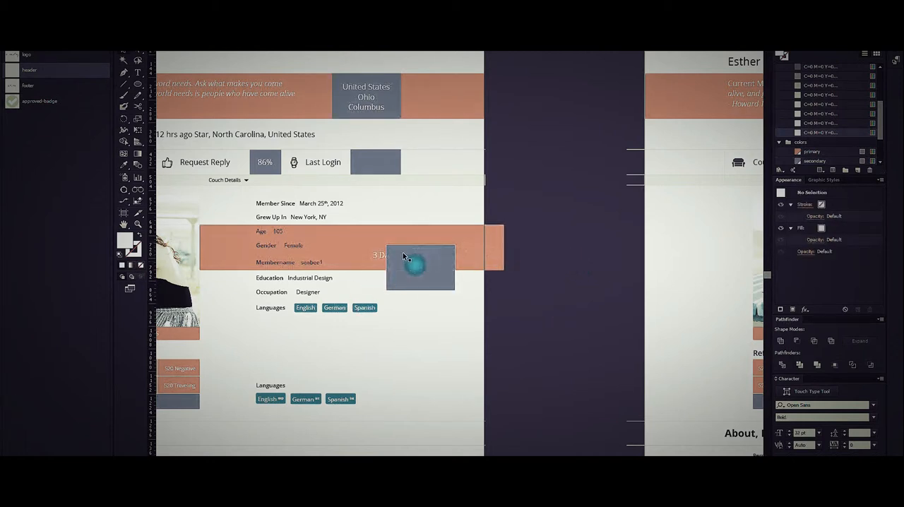
Cut the "3 Days Ago" text and paste it in front of the duplicated slate box, then deselect.
{"action": "left_click", "coordinate": [384, 255]}
{"action": "left_click", "coordinate": [419, 277]}
{"action": "key", "text": "ctrl+shift+bracketleft"}
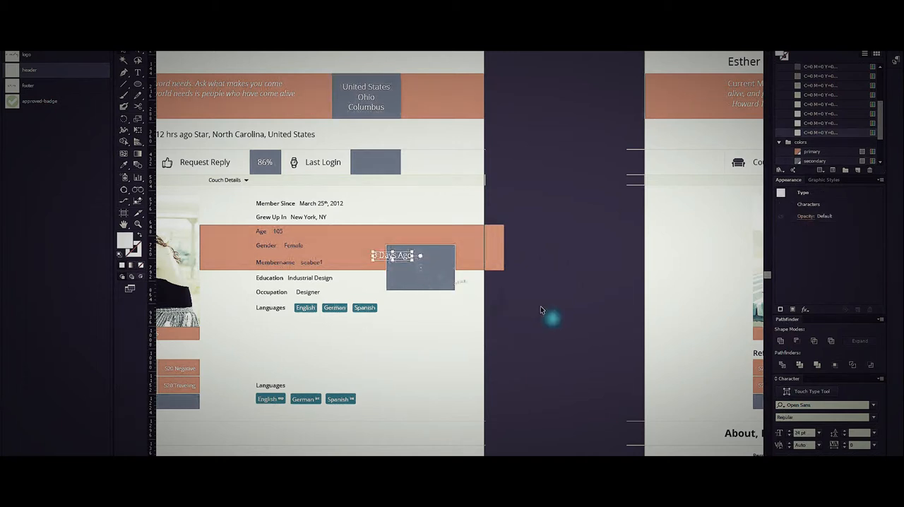
{"action": "left_click", "coordinate": [540, 308]}
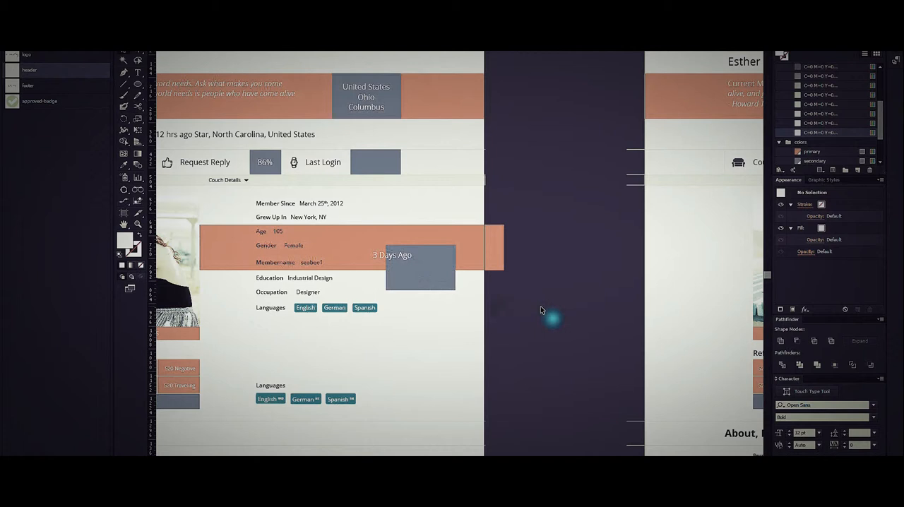
Delete the duplicated orange banner and slate box together with the "3 Days Ago" text over the member details.
{"action": "scroll", "coordinate": [540, 309], "scroll_direction": "down", "scroll_amount": 2}
{"action": "left_click_drag", "start_coordinate": [545, 314], "coordinate": [466, 266]}
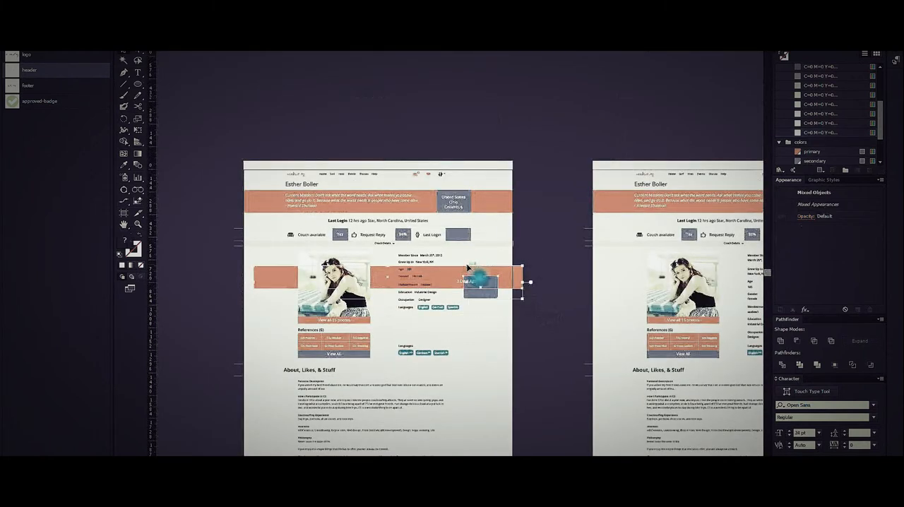
{"action": "key", "text": "Delete"}
Copy the right-hand page's profile photo and paste it in front at the same position on the left-hand profile page.
{"action": "left_click_drag", "start_coordinate": [508, 343], "coordinate": [445, 298]}
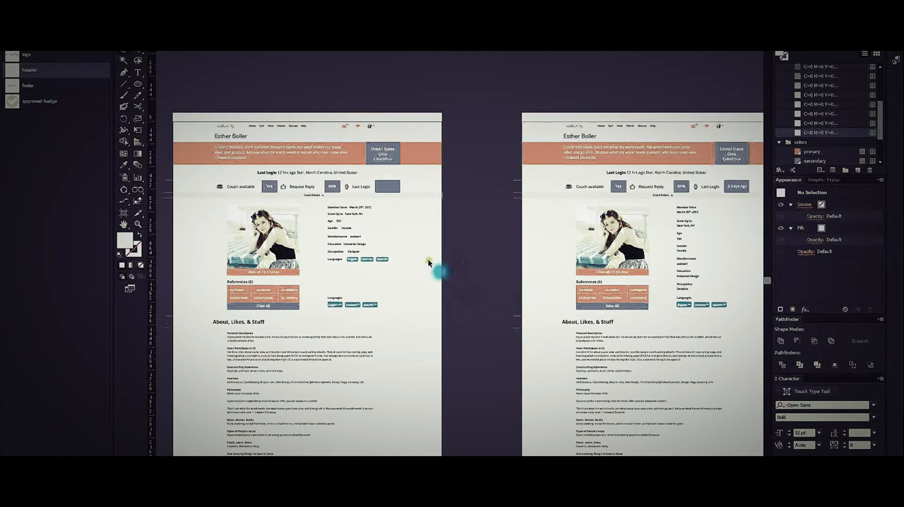
{"action": "left_click", "coordinate": [601, 233]}
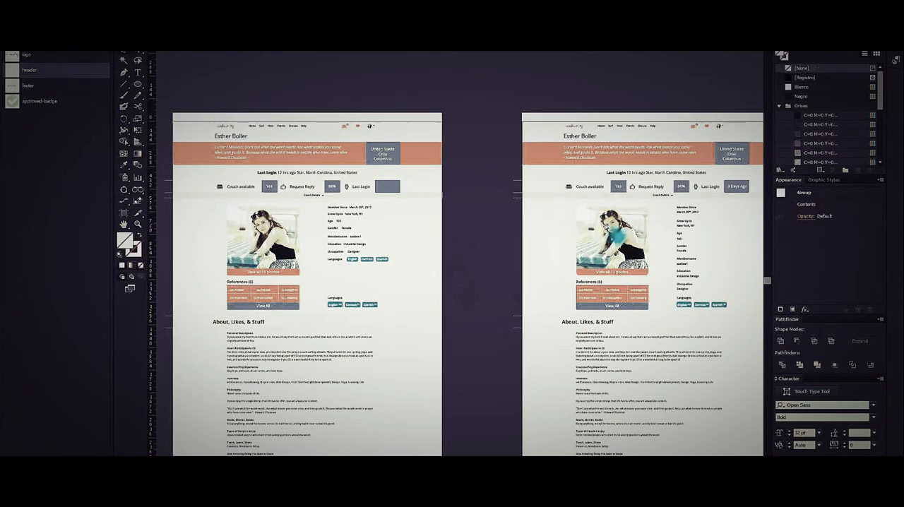
{"action": "left_click", "coordinate": [408, 266]}
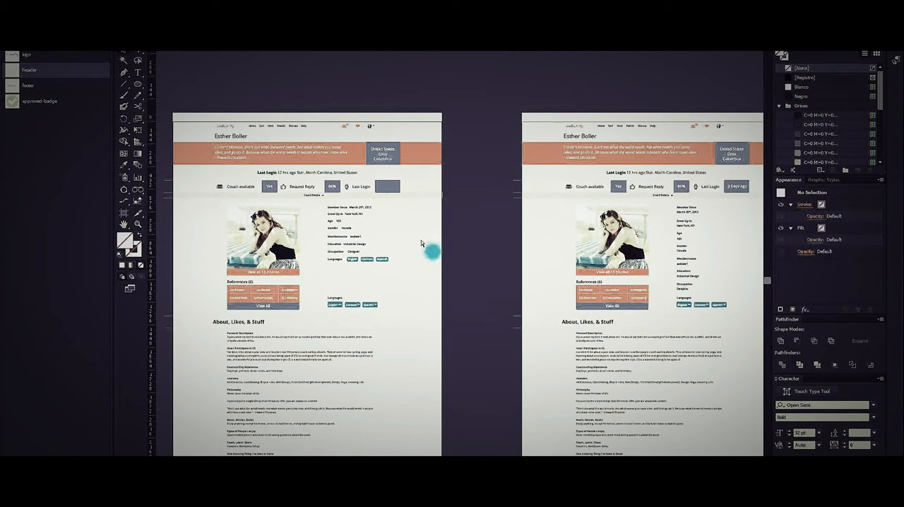
{"action": "key", "text": "ctrl+f"}
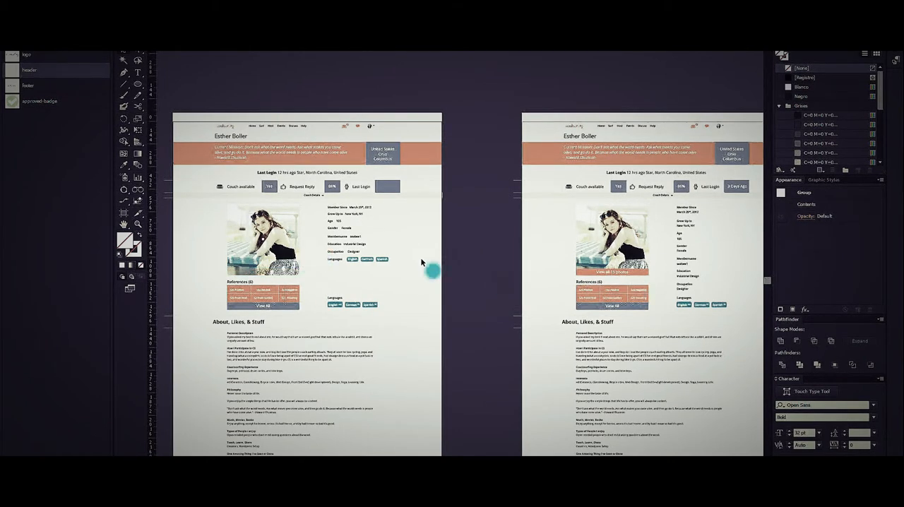
{"action": "scroll", "coordinate": [420, 257], "scroll_direction": "down", "scroll_amount": 2}
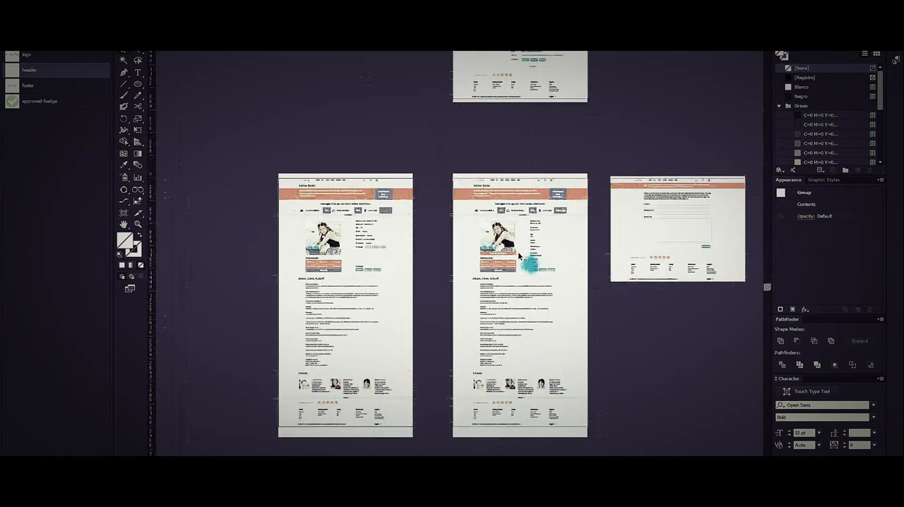
{"action": "scroll", "coordinate": [329, 243], "scroll_direction": "up", "scroll_amount": 2}
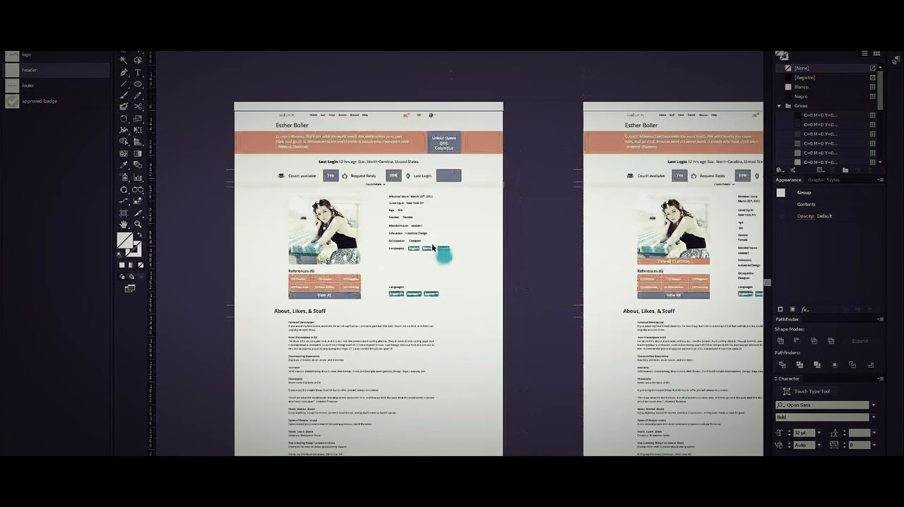
{"action": "left_click", "coordinate": [543, 243]}
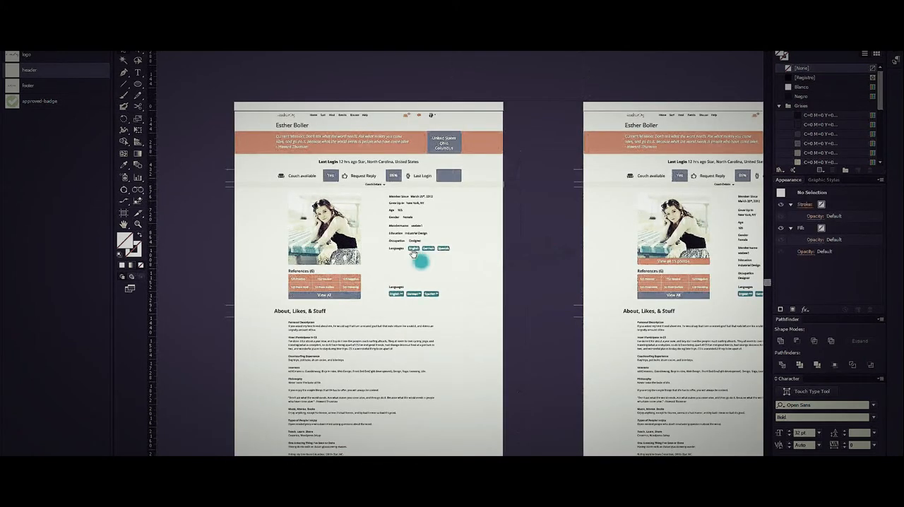
{"action": "left_click_drag", "start_coordinate": [413, 254], "coordinate": [528, 227]}
{"action": "scroll", "coordinate": [530, 222], "scroll_direction": "down", "scroll_amount": 1}
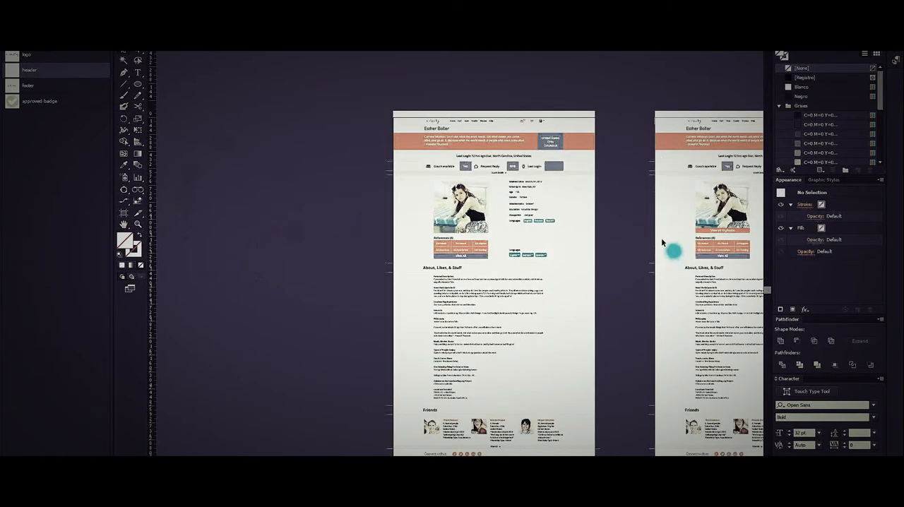
{"action": "left_click", "coordinate": [592, 241]}
{"action": "left_click", "coordinate": [673, 219]}
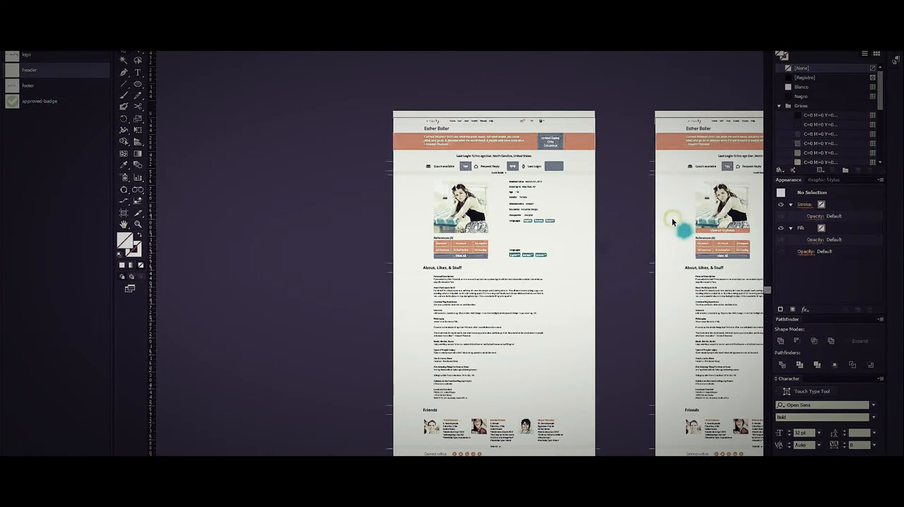
{"action": "left_click", "coordinate": [583, 204]}
{"action": "scroll", "coordinate": [609, 96], "scroll_direction": "up", "scroll_amount": 1}
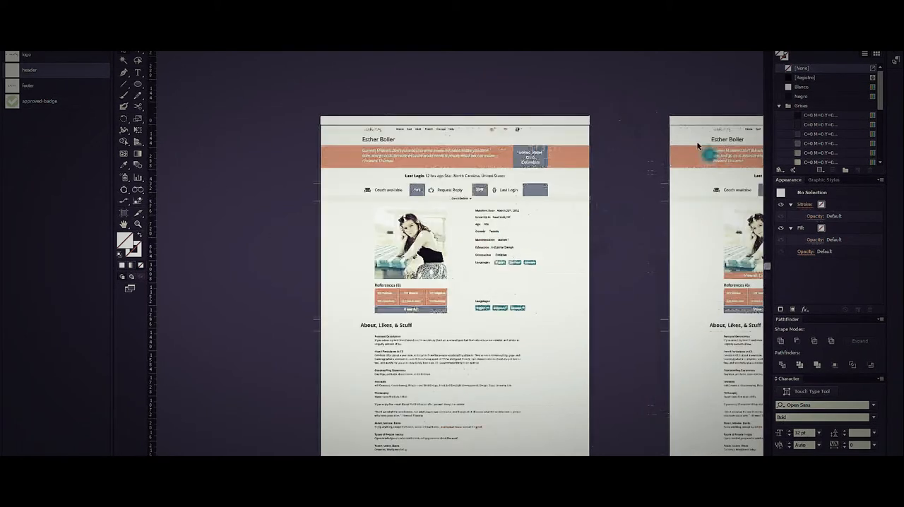
{"action": "scroll", "coordinate": [706, 145], "scroll_direction": "up", "scroll_amount": 5}
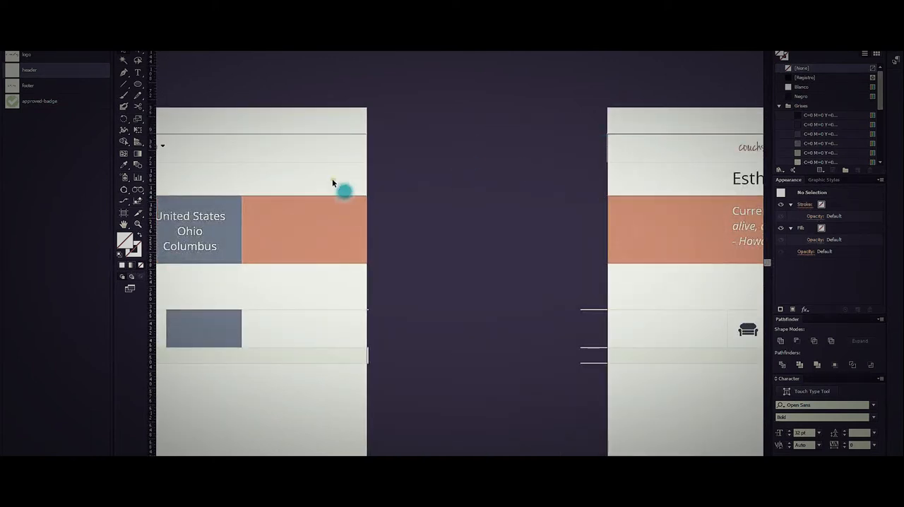
{"action": "scroll", "coordinate": [475, 233], "scroll_direction": "down", "scroll_amount": 2}
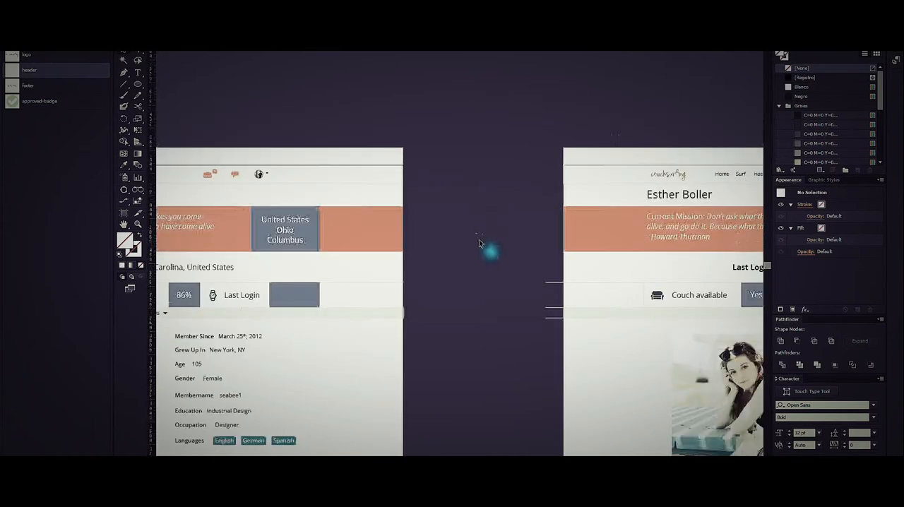
{"action": "scroll", "coordinate": [476, 230], "scroll_direction": "down", "scroll_amount": 2}
{"action": "scroll", "coordinate": [499, 276], "scroll_direction": "down", "scroll_amount": 1}
{"action": "left_click_drag", "start_coordinate": [493, 377], "coordinate": [455, 317]}
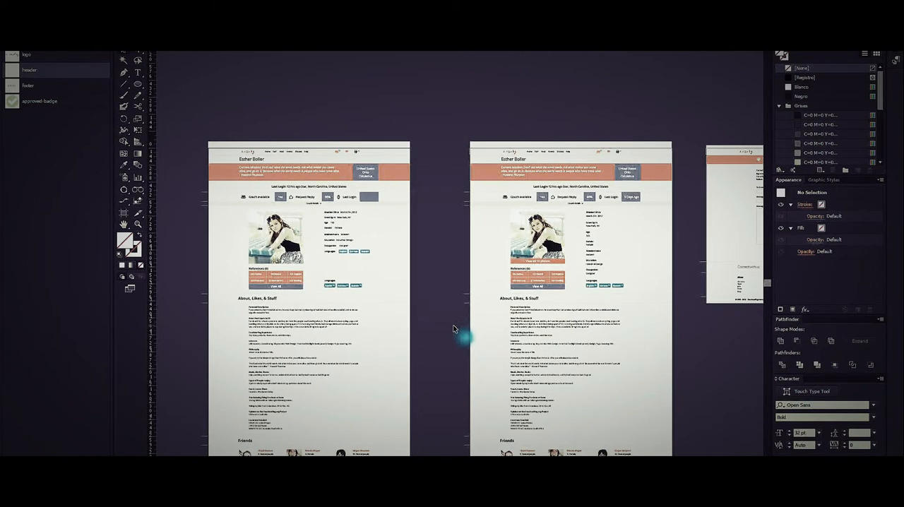
Duplicate the empty Last Login box onto the pasteboard above the left-hand profile page and repeat it into a diagonal row of five boxes.
{"action": "left_click_drag", "start_coordinate": [438, 179], "coordinate": [551, 276]}
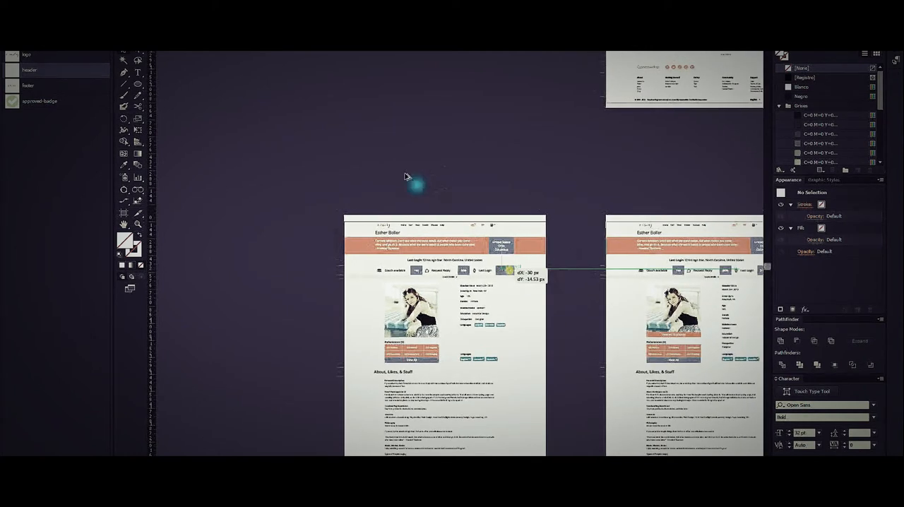
{"action": "left_click_drag", "start_coordinate": [347, 141], "coordinate": [346, 176]}
{"action": "scroll", "coordinate": [316, 140], "scroll_direction": "up", "scroll_amount": 2}
{"action": "key", "text": "ctrl+d"}
{"action": "key", "text": "ctrl+d"}
{"action": "key", "text": "ctrl+d"}
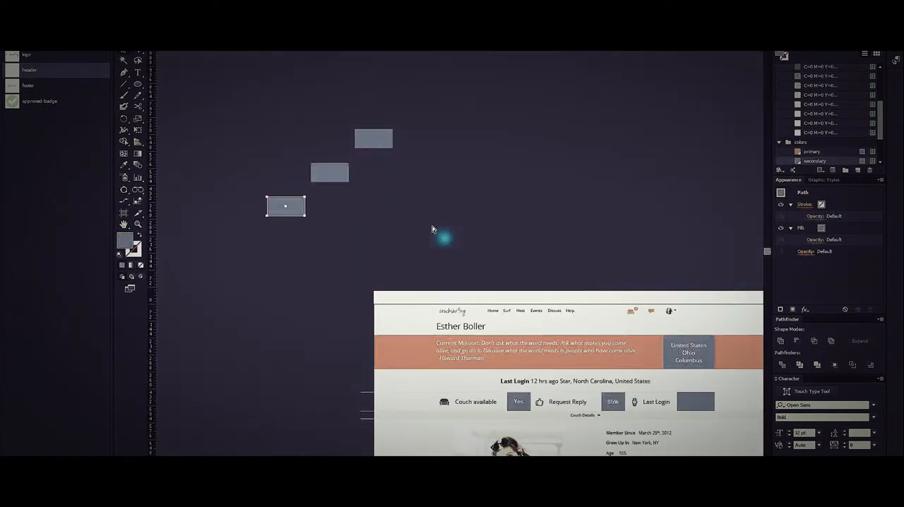
Align the five diagonal slate boxes into one vertical column, using the middle box as the key object, and deselect.
{"action": "left_click", "coordinate": [286, 205]}
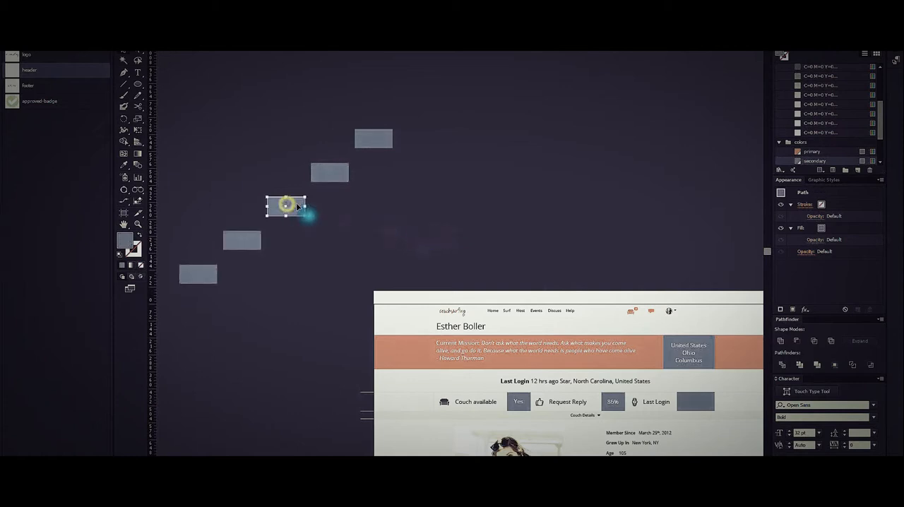
{"action": "left_click_drag", "start_coordinate": [344, 211], "coordinate": [387, 251]}
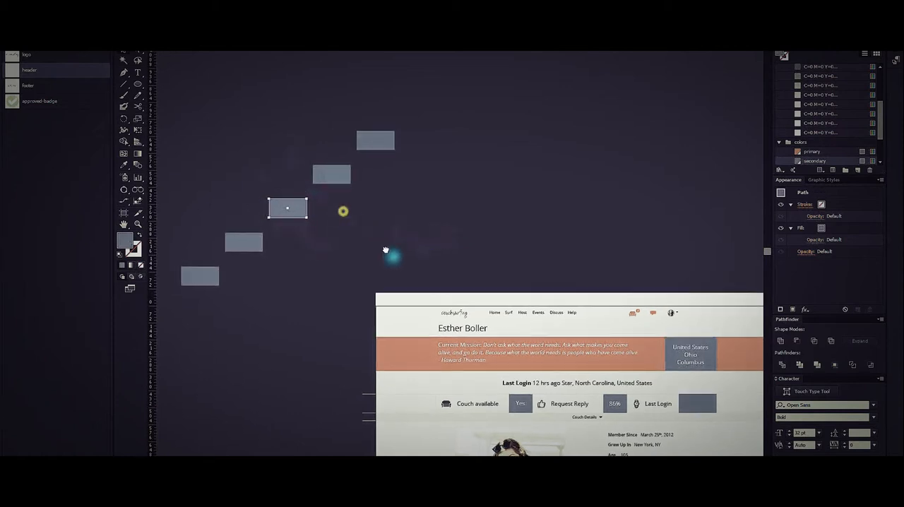
{"action": "left_click_drag", "start_coordinate": [211, 334], "coordinate": [416, 153]}
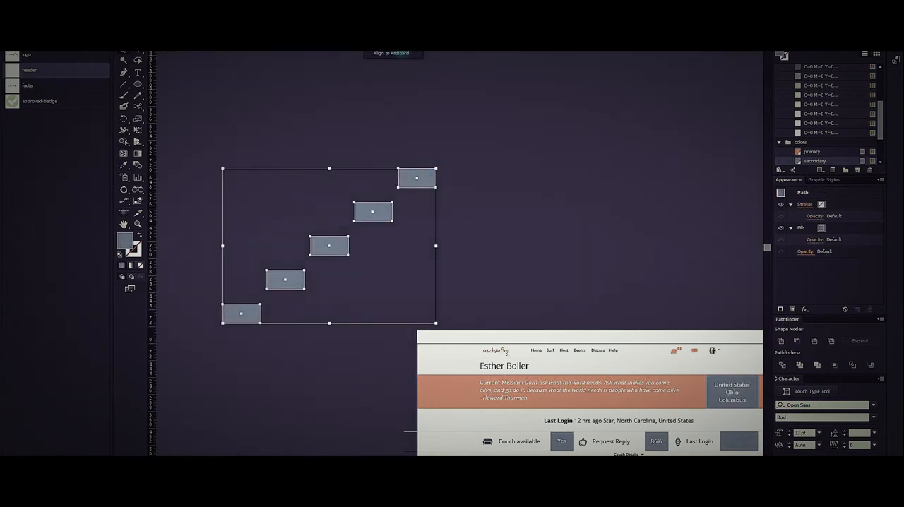
{"action": "left_click", "coordinate": [329, 248]}
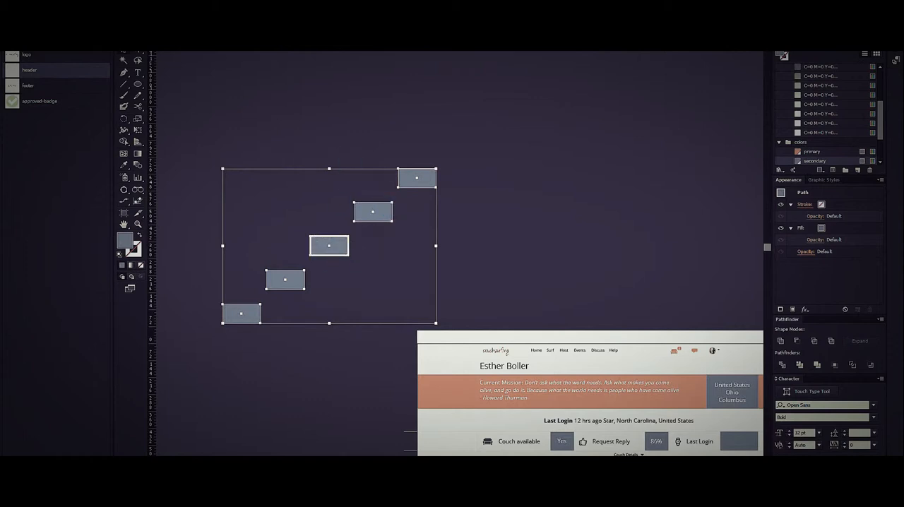
{"action": "left_click", "coordinate": [399, 42]}
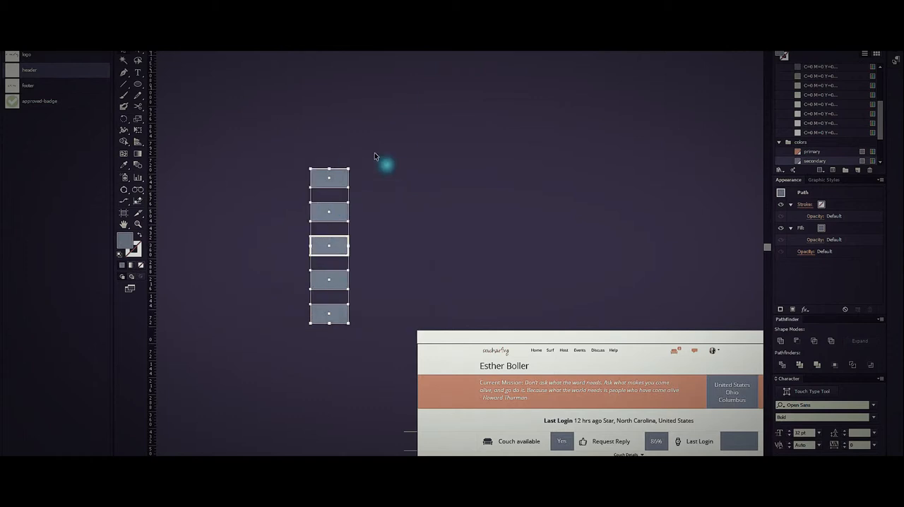
{"action": "left_click", "coordinate": [423, 206]}
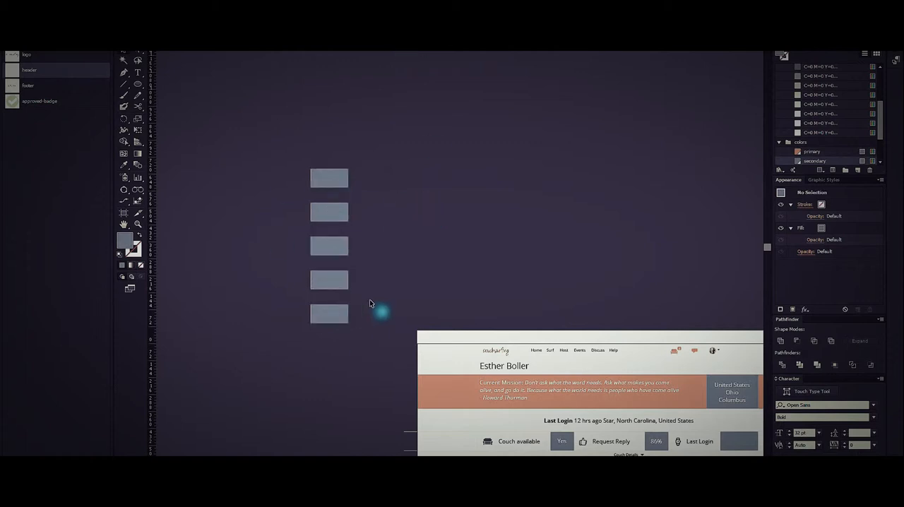
Duplicate the column's top box up and to the right, and repeat the duplication twice to form a diagonal row of four.
{"action": "left_click_drag", "start_coordinate": [334, 174], "coordinate": [457, 150]}
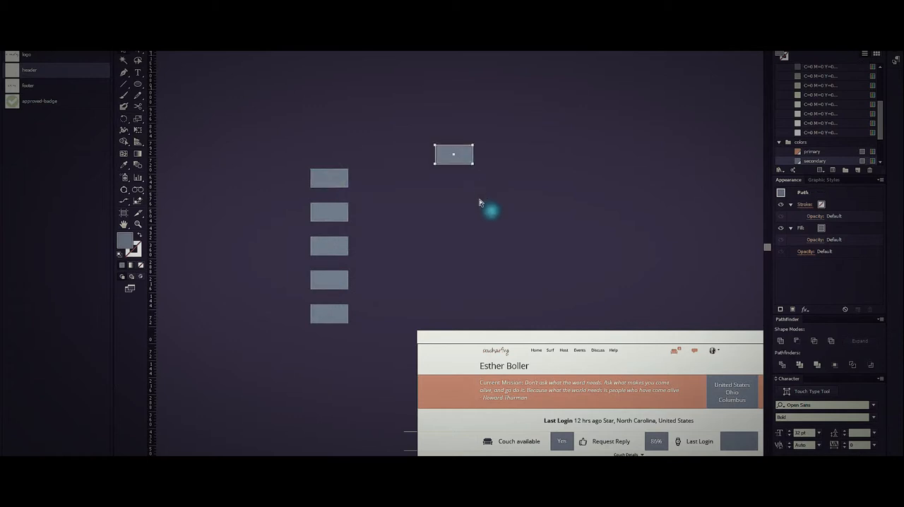
{"action": "key", "text": "ctrl+d"}
{"action": "key", "text": "ctrl+d"}
{"action": "left_click", "coordinate": [512, 203]}
Align the four diagonal boxes into a vertical column, using the second box from the left as the key object, and deselect.
{"action": "left_click_drag", "start_coordinate": [259, 141], "coordinate": [716, 100]}
{"action": "left_click", "coordinate": [453, 154], "text": "shift"}
{"action": "left_click", "coordinate": [329, 178], "text": "shift"}
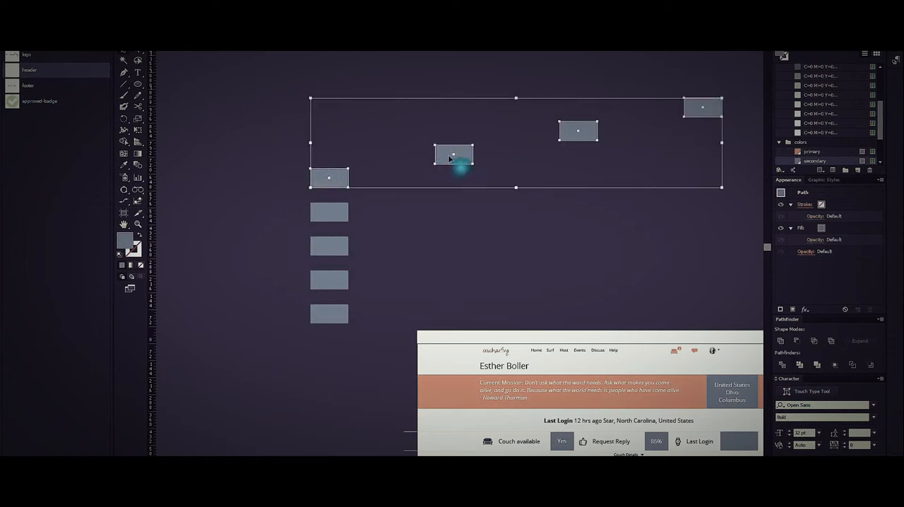
{"action": "left_click", "coordinate": [442, 157]}
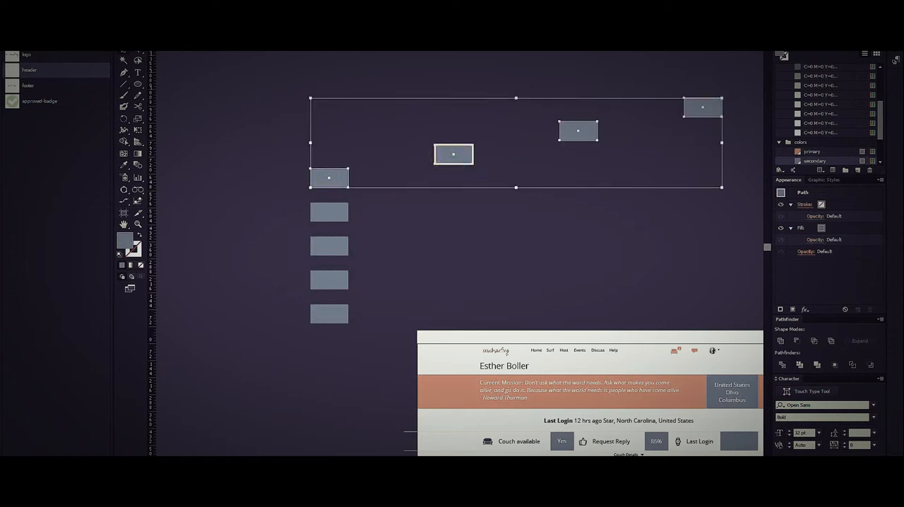
{"action": "left_click", "coordinate": [452, 43]}
{"action": "left_click", "coordinate": [548, 181]}
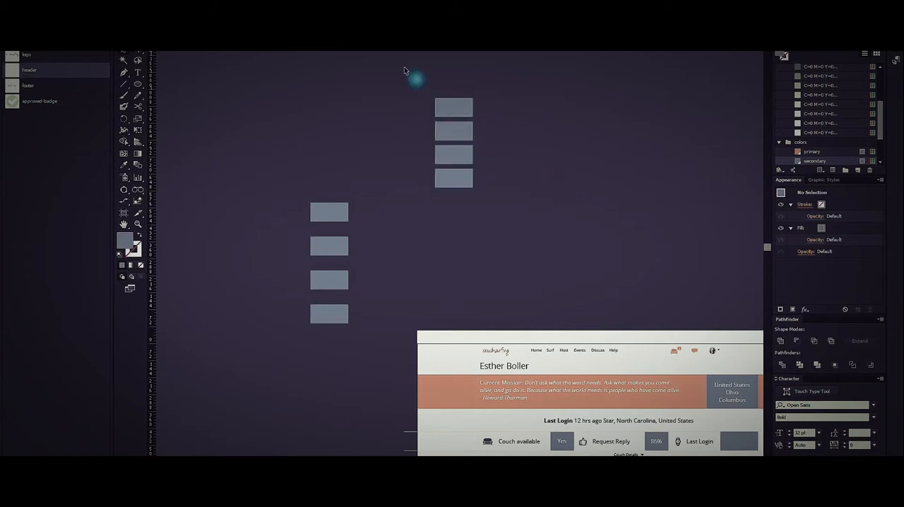
Delete both columns of slate boxes from the pasteboard above the left-hand profile page.
{"action": "left_click_drag", "start_coordinate": [290, 371], "coordinate": [374, 118]}
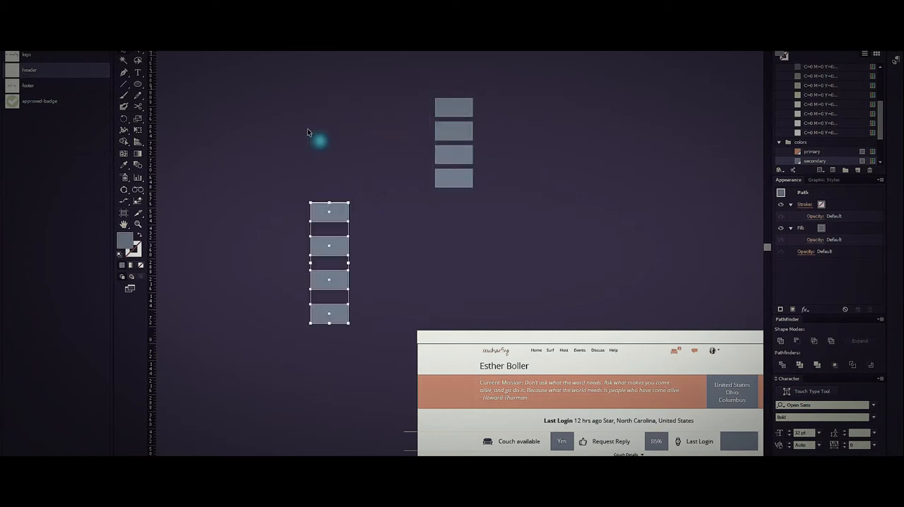
{"action": "key", "text": "Delete"}
{"action": "left_click_drag", "start_coordinate": [424, 91], "coordinate": [499, 196]}
{"action": "key", "text": "Delete"}
{"action": "scroll", "coordinate": [506, 191], "scroll_direction": "down", "scroll_amount": 3}
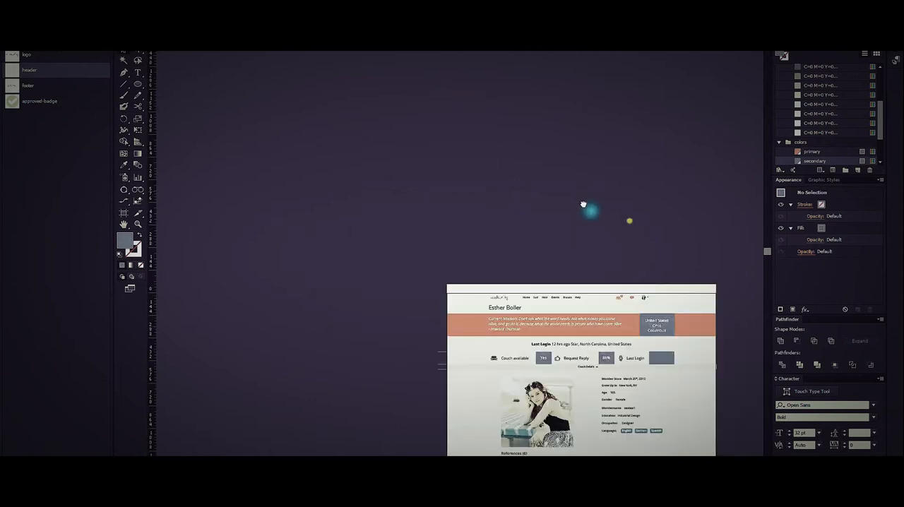
Duplicate the Surf search results artboard with its artwork and place the copy directly to its right.
{"action": "left_click", "coordinate": [419, 175]}
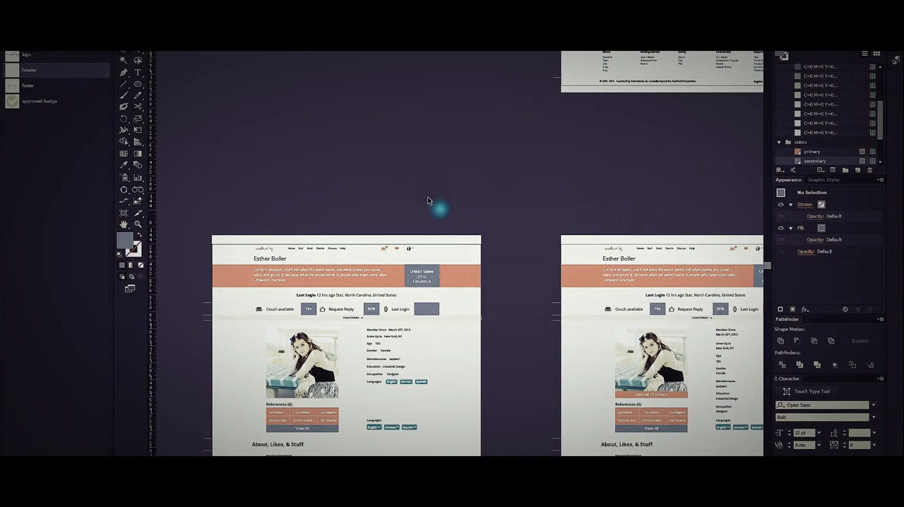
{"action": "scroll", "coordinate": [427, 198], "scroll_direction": "down", "scroll_amount": 2}
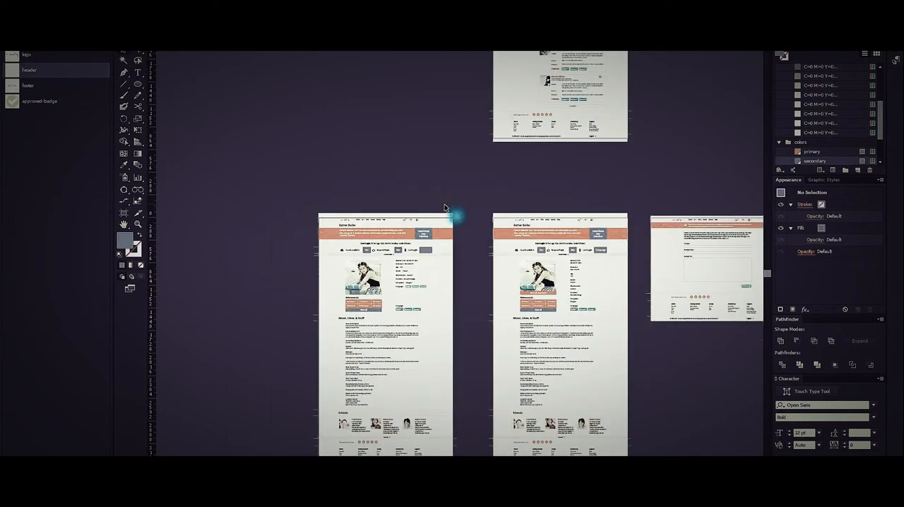
{"action": "scroll", "coordinate": [448, 203], "scroll_direction": "down", "scroll_amount": 1}
{"action": "left_click_drag", "start_coordinate": [550, 192], "coordinate": [419, 382]}
{"action": "scroll", "coordinate": [392, 331], "scroll_direction": "up", "scroll_amount": 1}
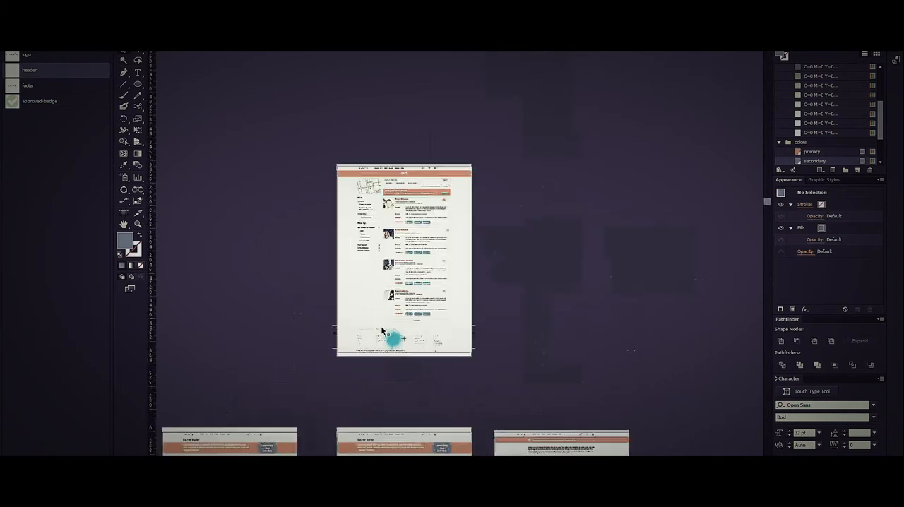
{"action": "left_click", "coordinate": [124, 214]}
{"action": "left_click_drag", "start_coordinate": [428, 260], "coordinate": [584, 261]}
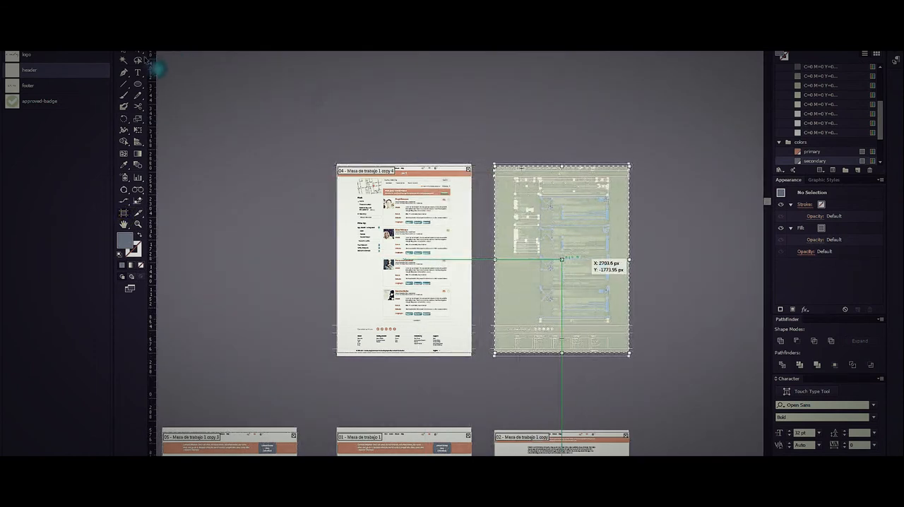
Delete the map from the duplicated Surf search results page.
{"action": "left_click", "coordinate": [125, 51]}
{"action": "left_click", "coordinate": [526, 182]}
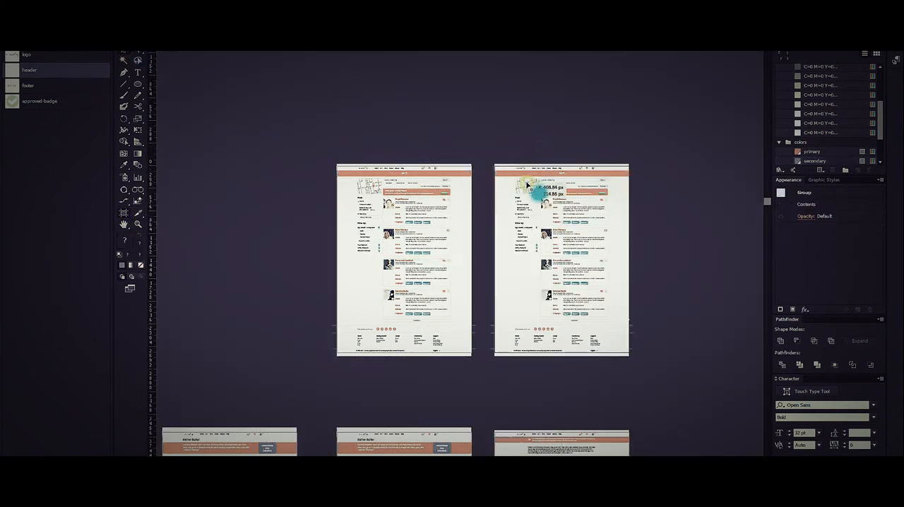
{"action": "key", "text": "Delete"}
Save the mockup document with the duplicated artboard included.
{"action": "scroll", "coordinate": [582, 247], "scroll_direction": "down", "scroll_amount": 1}
{"action": "left_click_drag", "start_coordinate": [622, 407], "coordinate": [582, 175]}
{"action": "scroll", "coordinate": [613, 267], "scroll_direction": "down", "scroll_amount": 1}
{"action": "left_click_drag", "start_coordinate": [614, 265], "coordinate": [541, 274]}
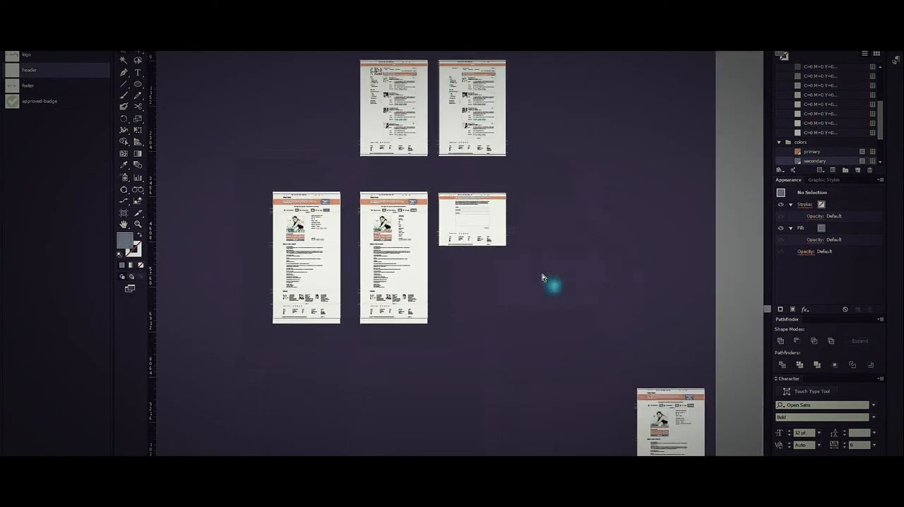
{"action": "key", "text": "ctrl+s"}
Export all artboards as separate PNG files named couch-surfing into the presentation folder, at Screen (72 ppi) with a White background.
{"action": "left_click", "coordinate": [85, 183]}
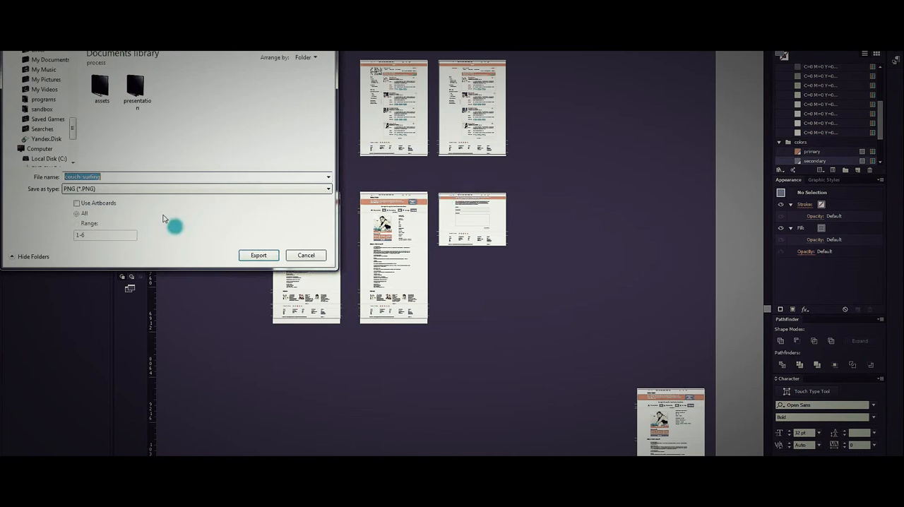
{"action": "left_click", "coordinate": [103, 204]}
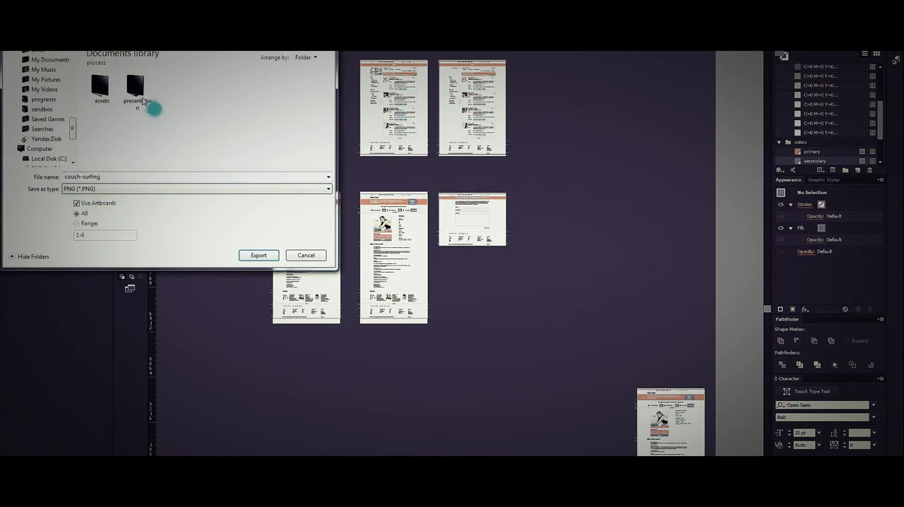
{"action": "left_click", "coordinate": [144, 92]}
{"action": "double_click", "coordinate": [144, 92]}
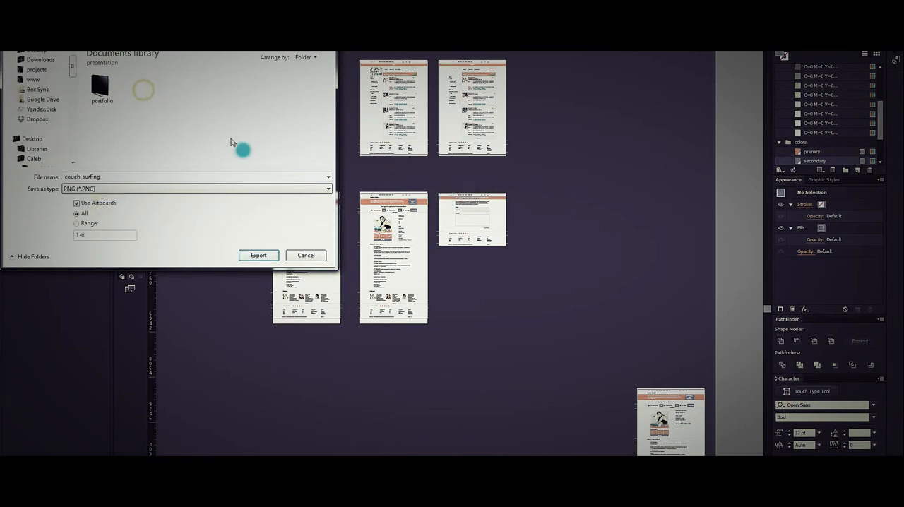
{"action": "left_click", "coordinate": [268, 257]}
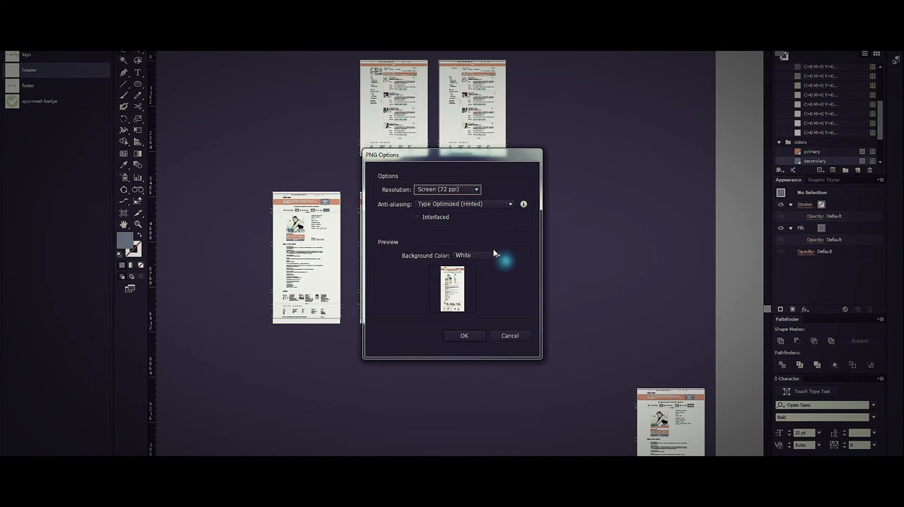
{"action": "left_click", "coordinate": [475, 335]}
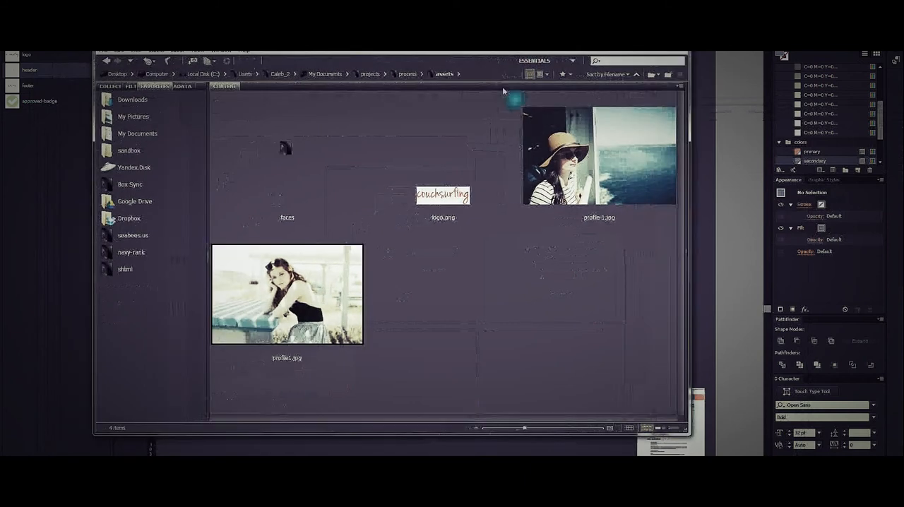
In Adobe Bridge, open the process project's presentation folder and preview the exported couch-surfing-01.png and couch-surfing-02.png at full screen.
{"action": "left_click", "coordinate": [409, 74]}
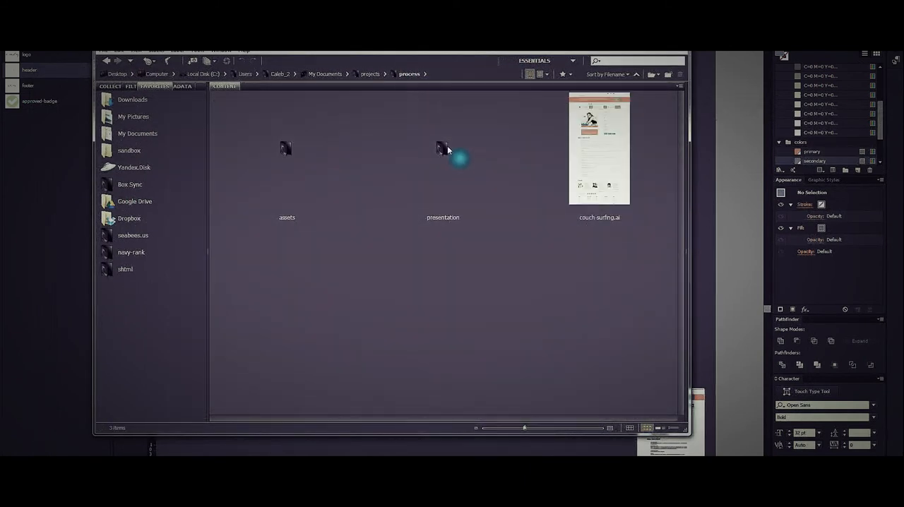
{"action": "double_click", "coordinate": [445, 149]}
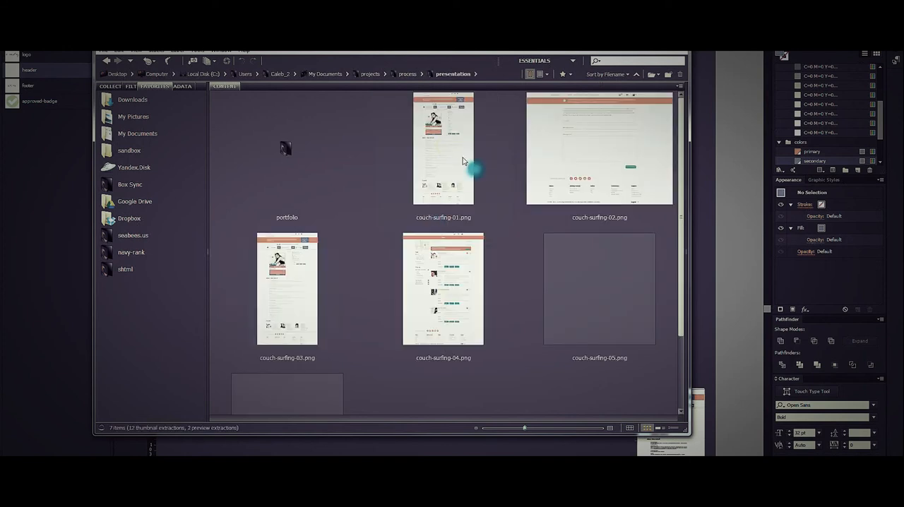
{"action": "left_click", "coordinate": [463, 160]}
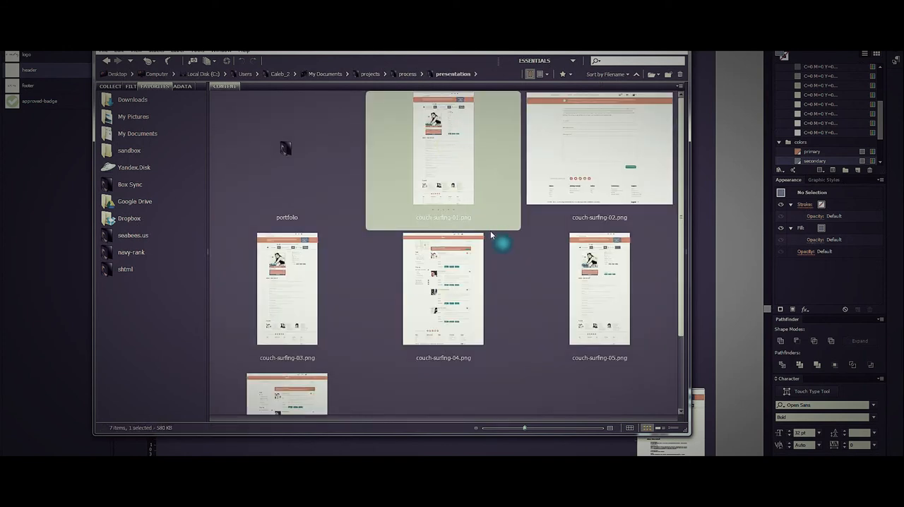
{"action": "key", "text": "space"}
{"action": "key", "text": "Right"}
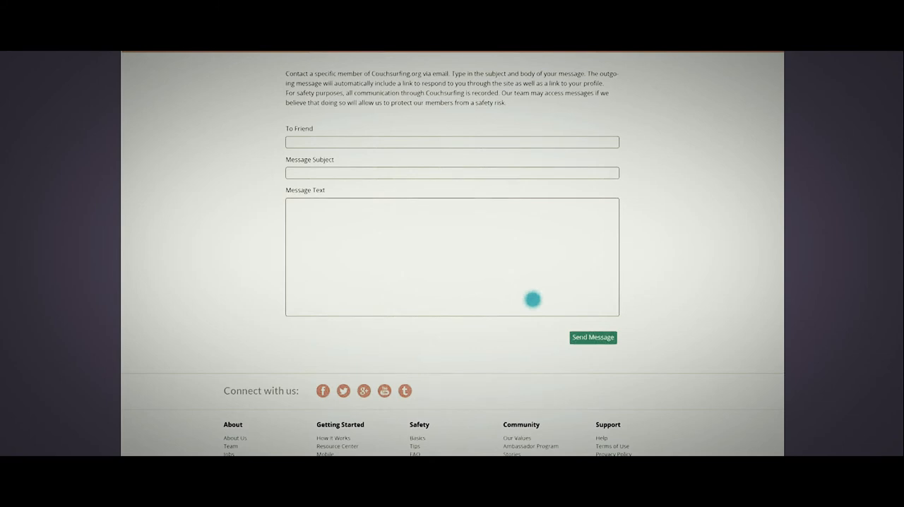
{"action": "key", "text": "space"}
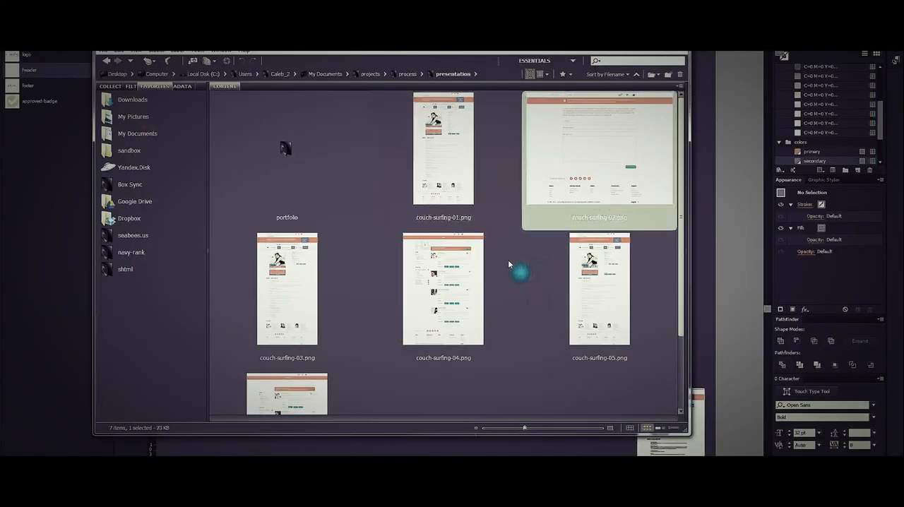
{"action": "left_click", "coordinate": [561, 284]}
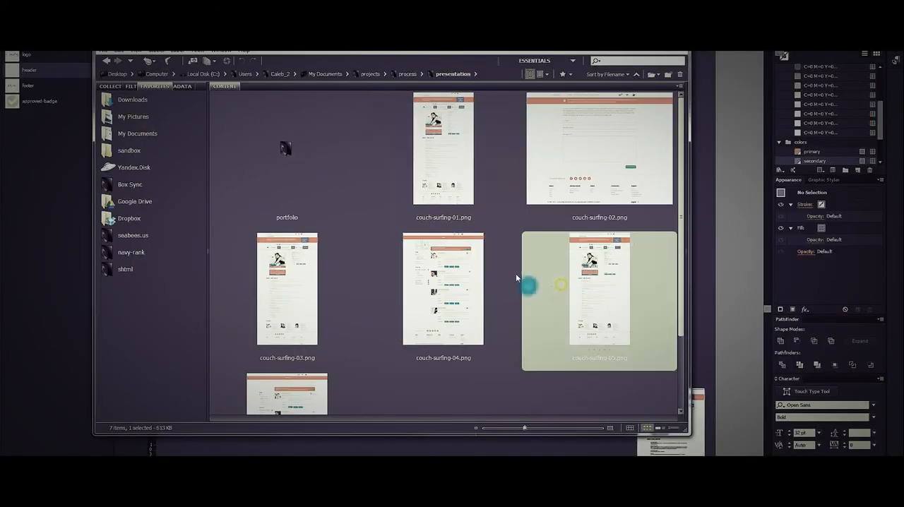
Preview presentation.psd from the portfolio subfolder at full screen, deselect it, and return to the mockup document in Illustrator.
{"action": "double_click", "coordinate": [278, 159]}
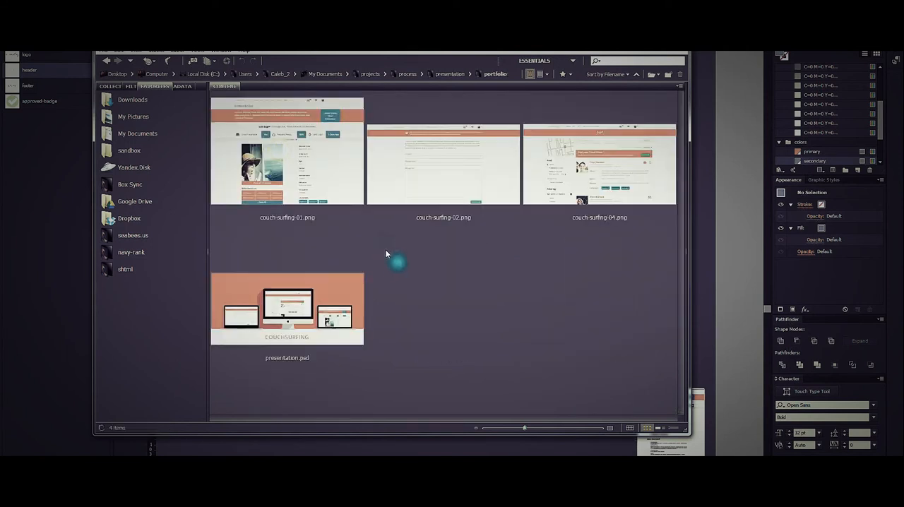
{"action": "left_click", "coordinate": [318, 300]}
{"action": "key", "text": "space"}
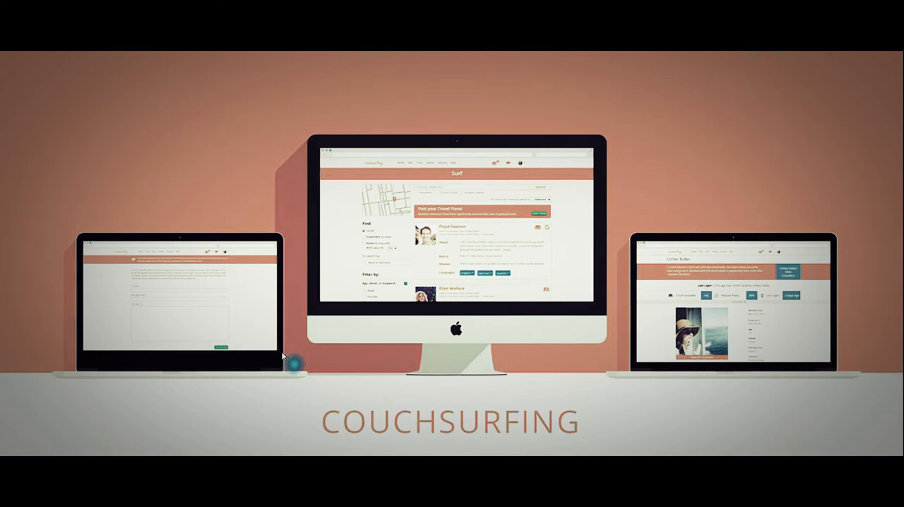
{"action": "key", "text": "space"}
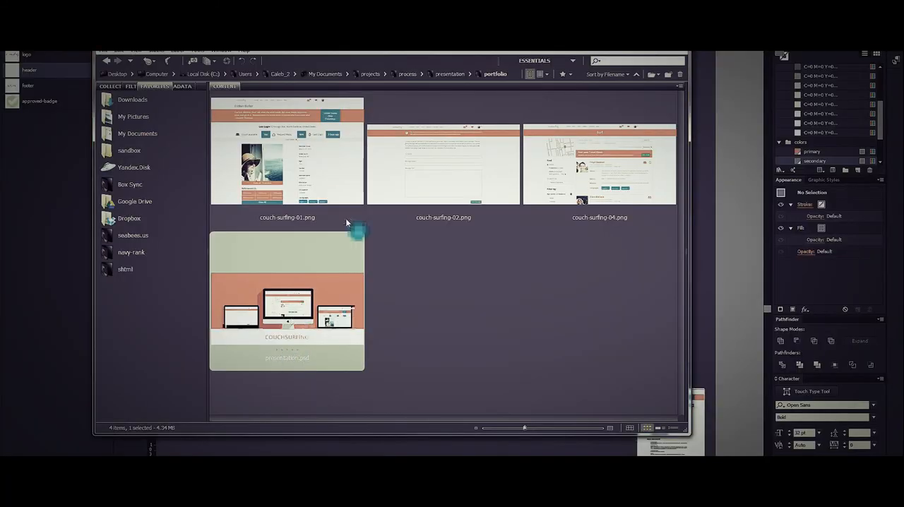
{"action": "left_click", "coordinate": [400, 329]}
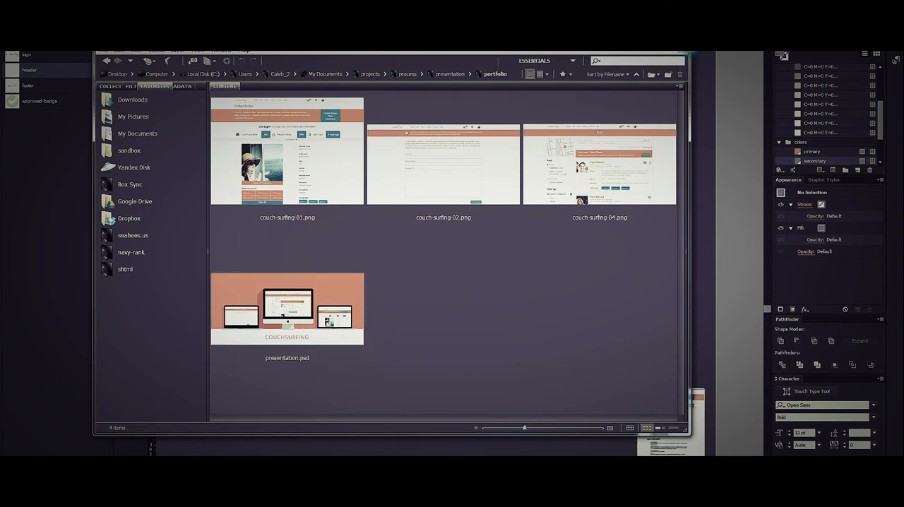
{"action": "left_click", "coordinate": [678, 42]}
{"action": "left_click", "coordinate": [609, 251]}
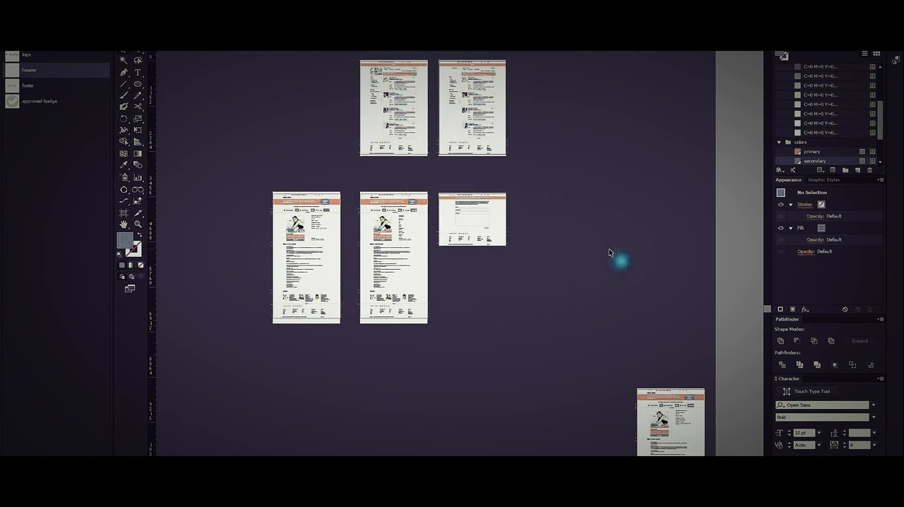